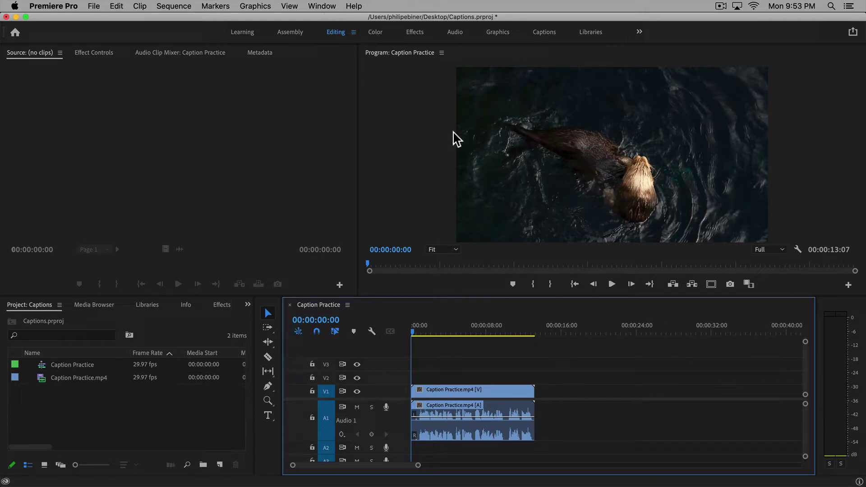
- Select the otter clip and open the Text panel from the Window menu
{"action": "left_click", "coordinate": [500, 395]}
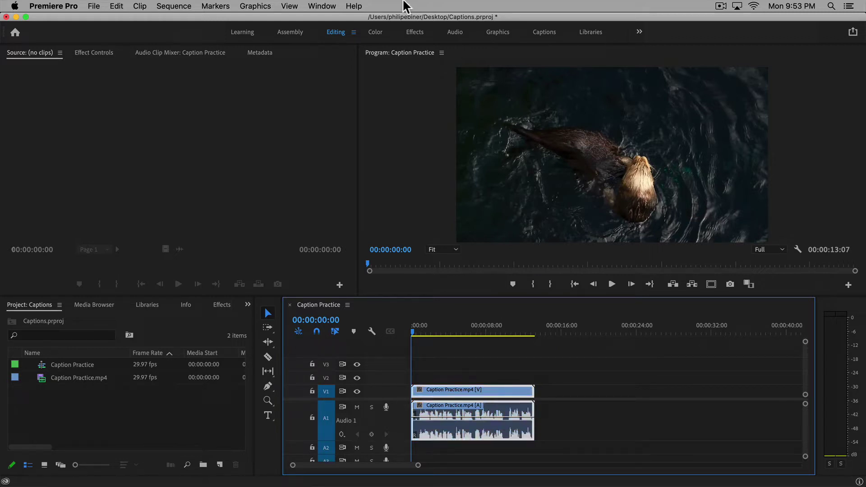
{"action": "left_click", "coordinate": [322, 6]}
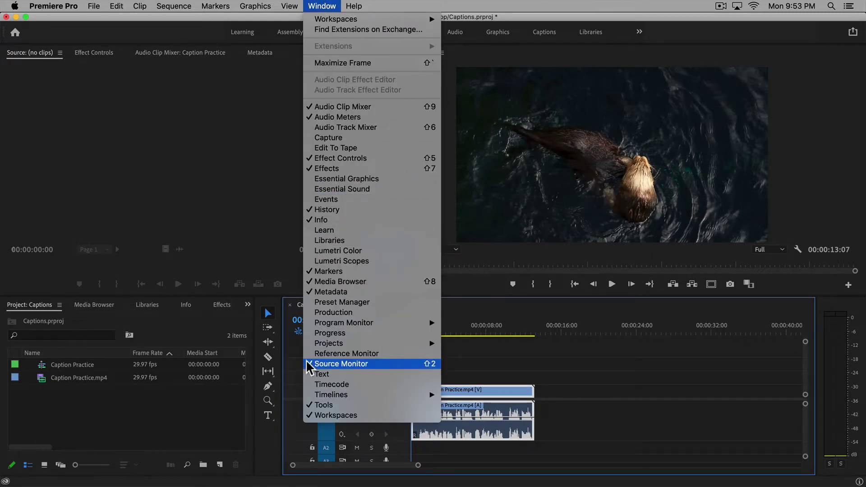
{"action": "left_click", "coordinate": [310, 374]}
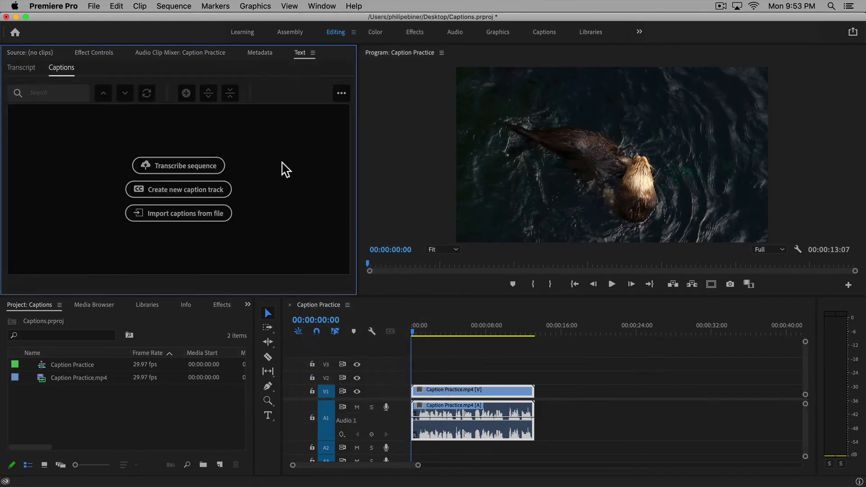
- Create a new caption track with Format Subtitle and Style None
{"action": "left_click", "coordinate": [179, 189]}
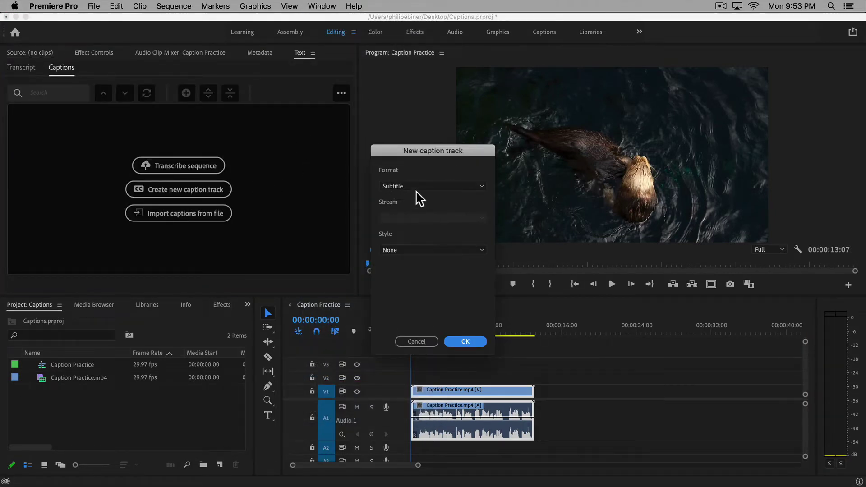
{"action": "left_click", "coordinate": [422, 186]}
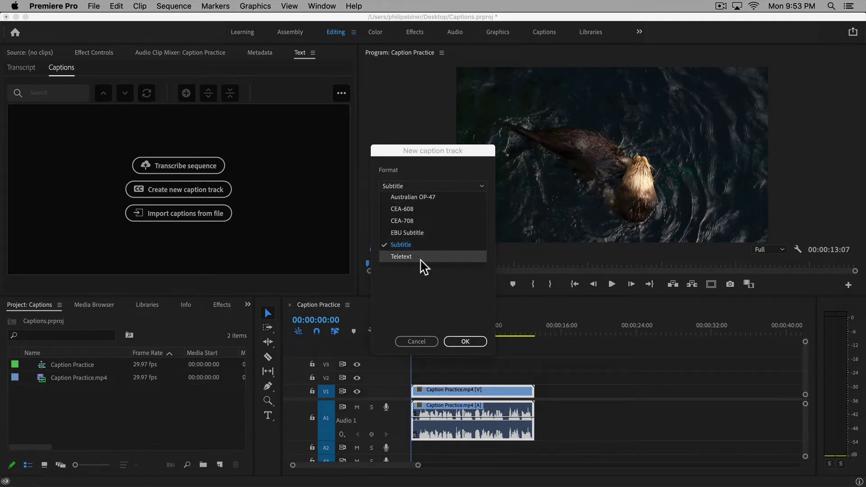
{"action": "left_click", "coordinate": [450, 171]}
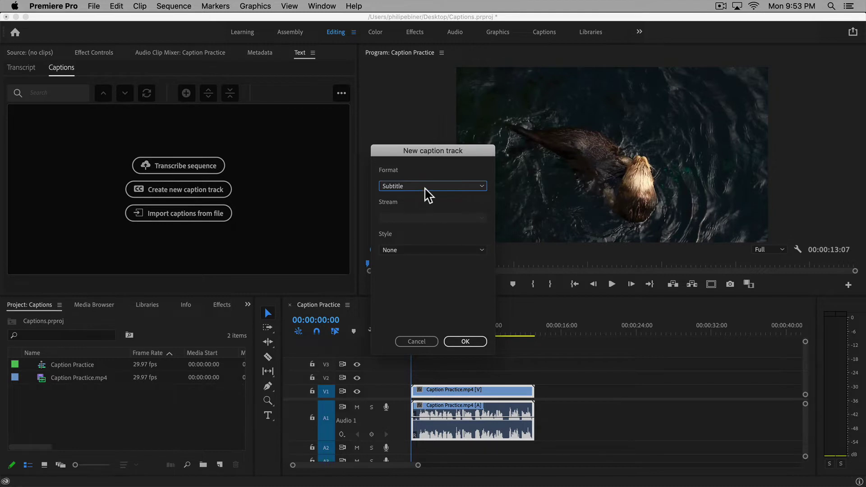
{"action": "left_click", "coordinate": [412, 250]}
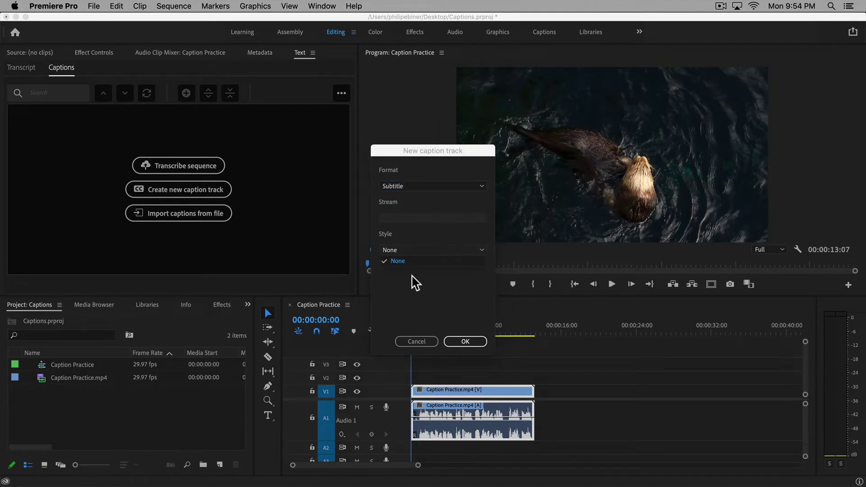
{"action": "left_click", "coordinate": [435, 252]}
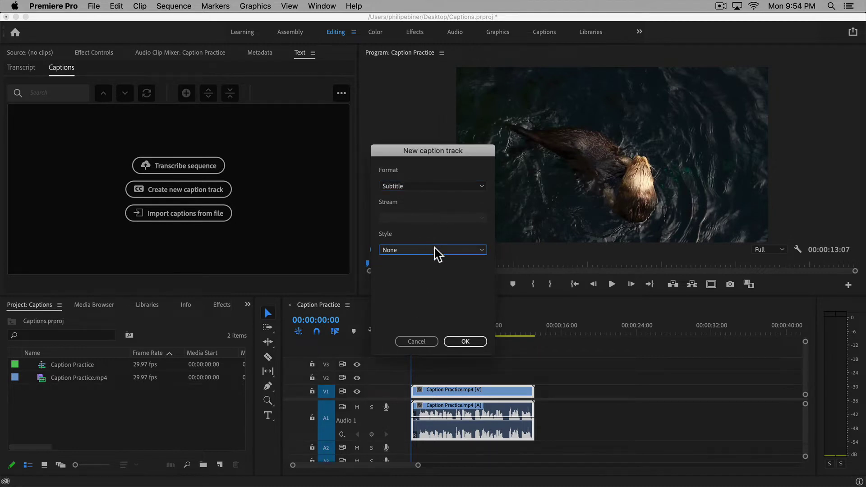
{"action": "left_click", "coordinate": [463, 345]}
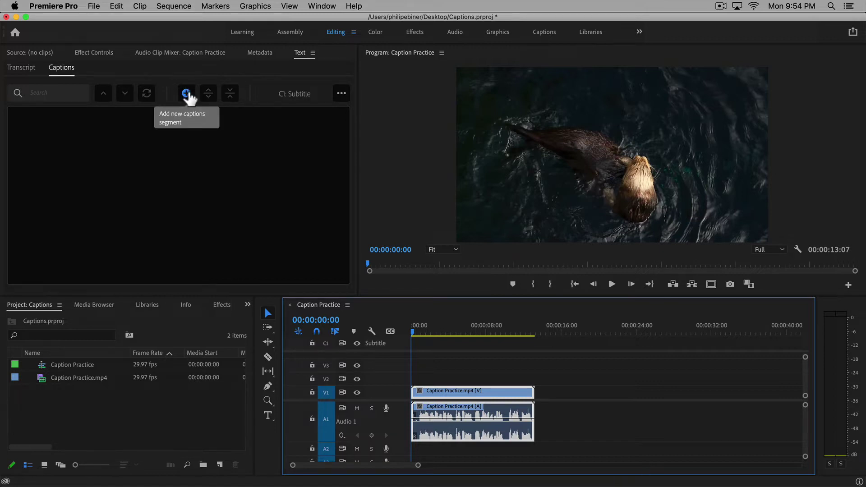
- Add a new caption segment at the sequence start and preview it in playback
{"action": "left_click", "coordinate": [187, 95]}
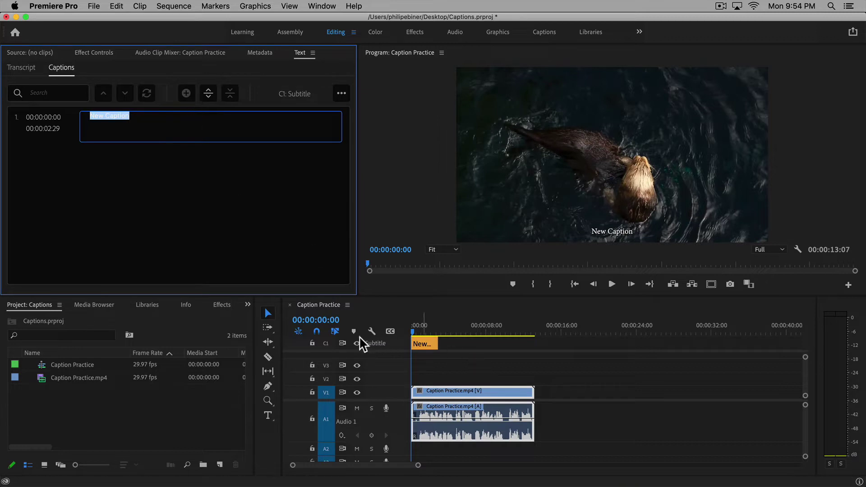
{"action": "left_click", "coordinate": [450, 363]}
{"action": "key", "text": "space"}
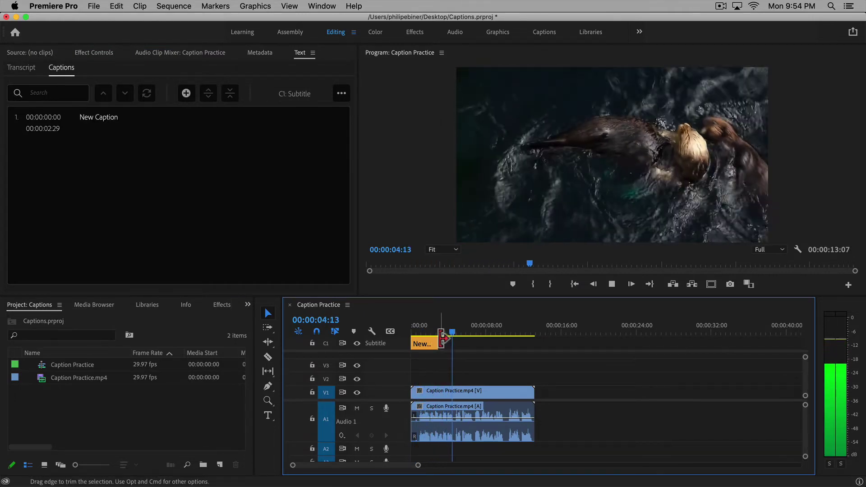
{"action": "left_click", "coordinate": [413, 331]}
- Set the first caption's text to 'The sea otter is one of my favorite animals'
{"action": "left_click", "coordinate": [99, 117]}
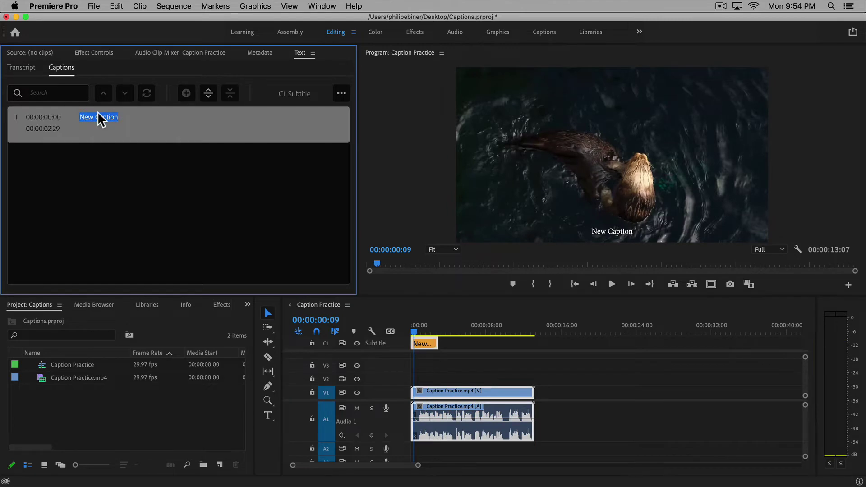
{"action": "left_click", "coordinate": [100, 116]}
{"action": "type", "text": "The sea"}
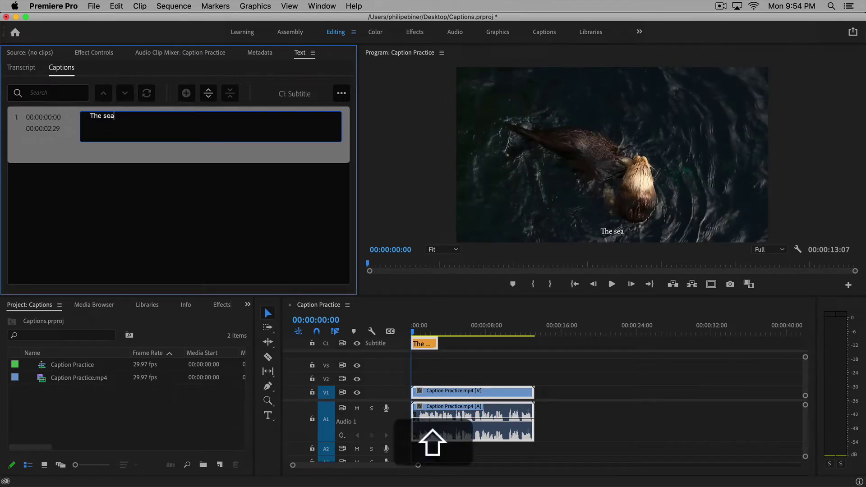
{"action": "type", "text": " otter is one of m"}
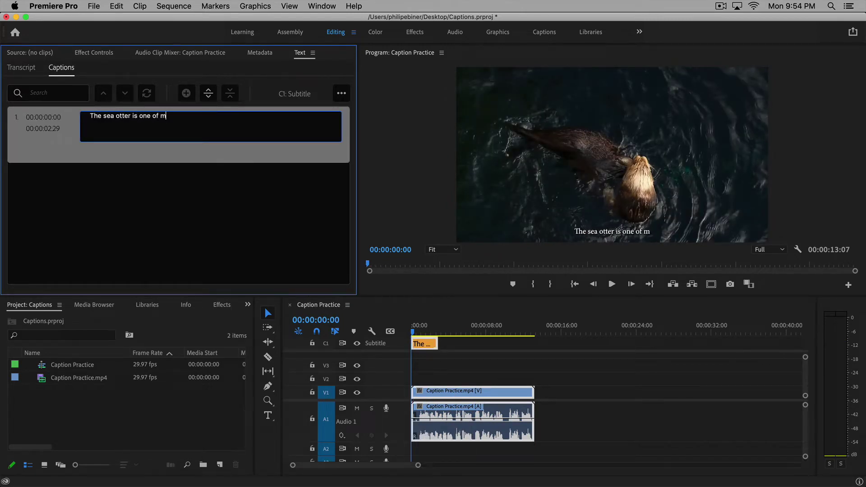
{"action": "type", "text": "y favorite animal"}
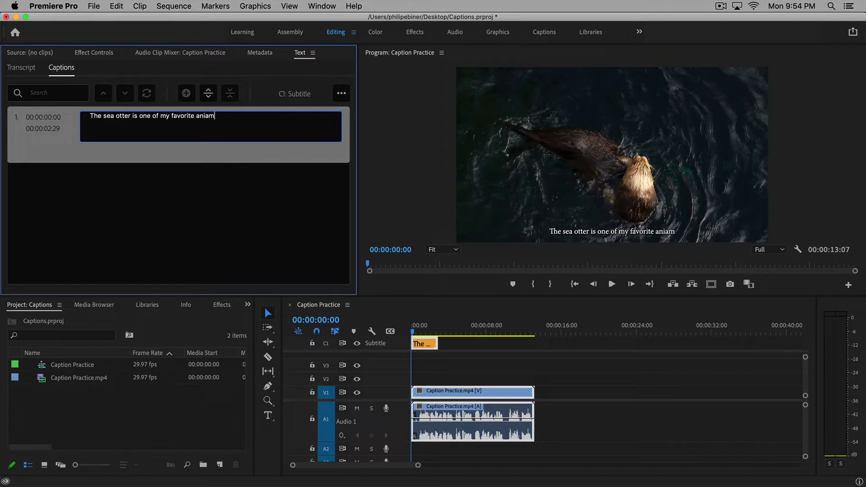
{"action": "key", "text": "BackSpace"}
{"action": "key", "text": "BackSpace"}
{"action": "type", "text": "mals"}
{"action": "left_click", "coordinate": [468, 351]}
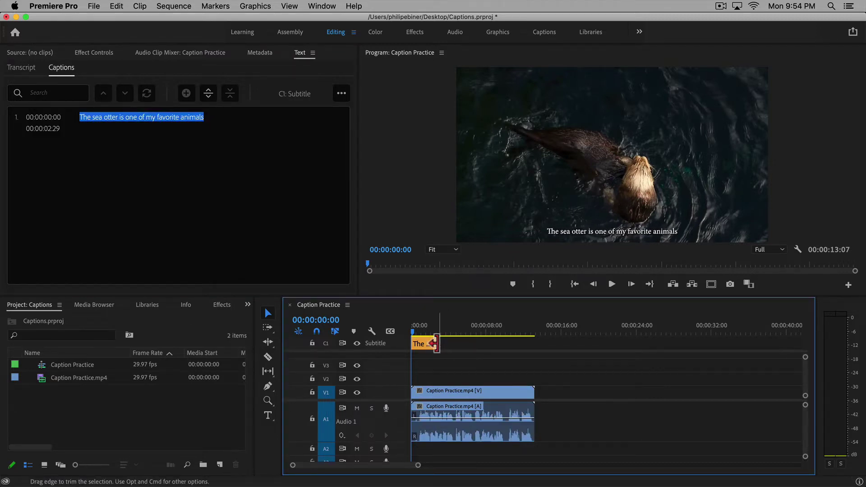
- Lengthen the first caption so it ends at 00:00:06:14
{"action": "mouse_move", "coordinate": [434, 344]}
{"action": "left_mouse_down"}
{"action": "mouse_move", "coordinate": [443, 344]}
{"action": "mouse_move", "coordinate": [429, 330]}
{"action": "mouse_move", "coordinate": [448, 343]}
{"action": "left_mouse_up"}
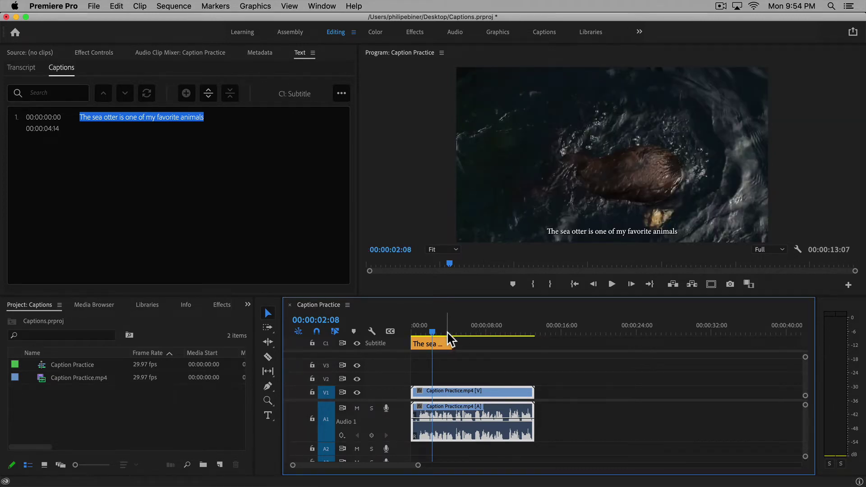
{"action": "left_click", "coordinate": [447, 331]}
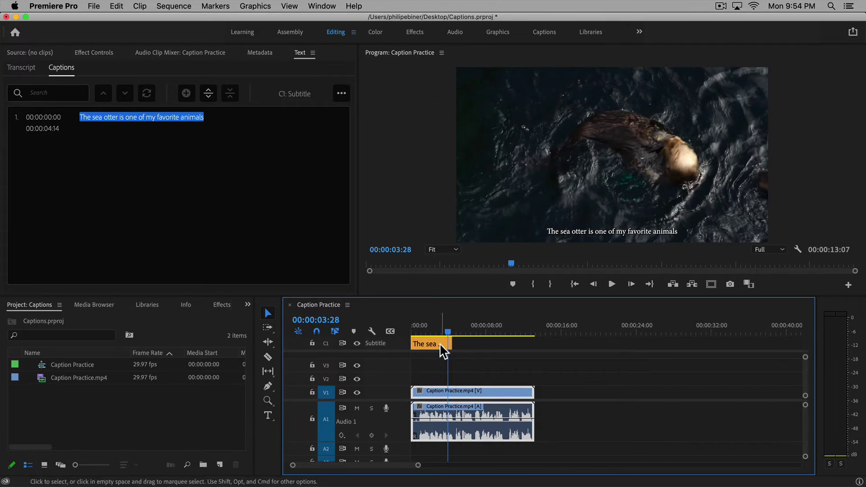
{"action": "key", "text": "space"}
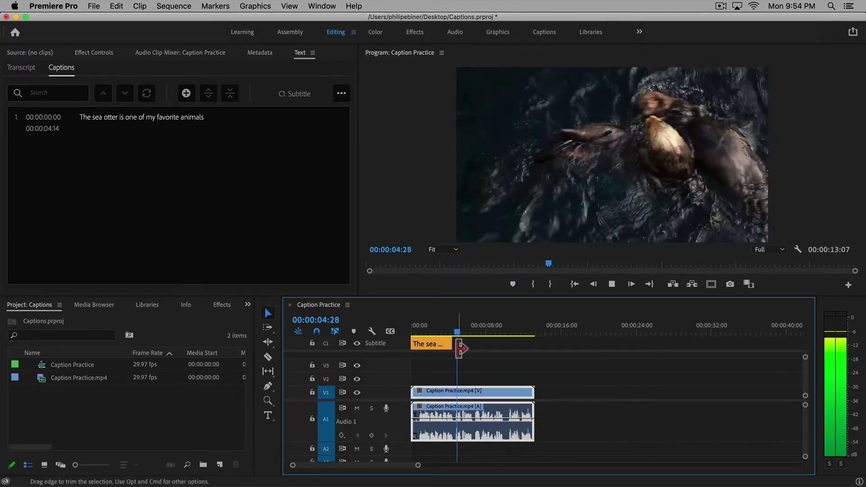
{"action": "key", "text": "space"}
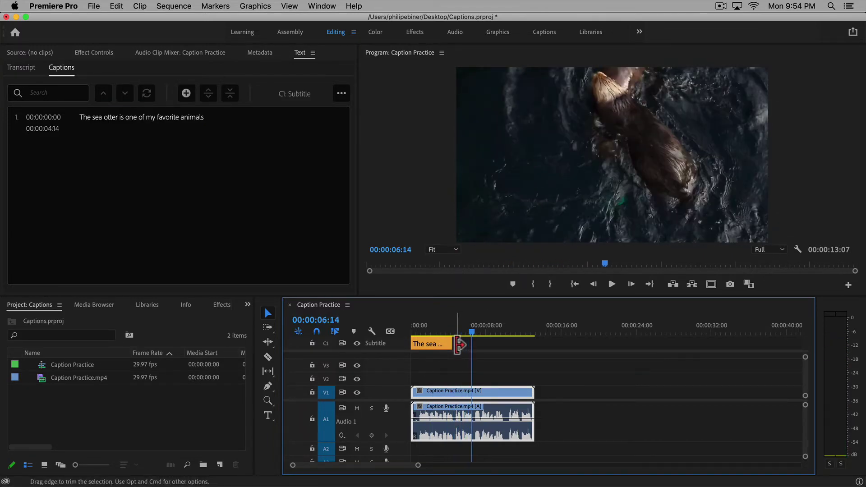
{"action": "left_click_drag", "start_coordinate": [458, 345], "coordinate": [481, 346]}
- Append 'if not my favorite animal.' to the caption text and play it back
{"action": "double_click", "coordinate": [220, 126]}
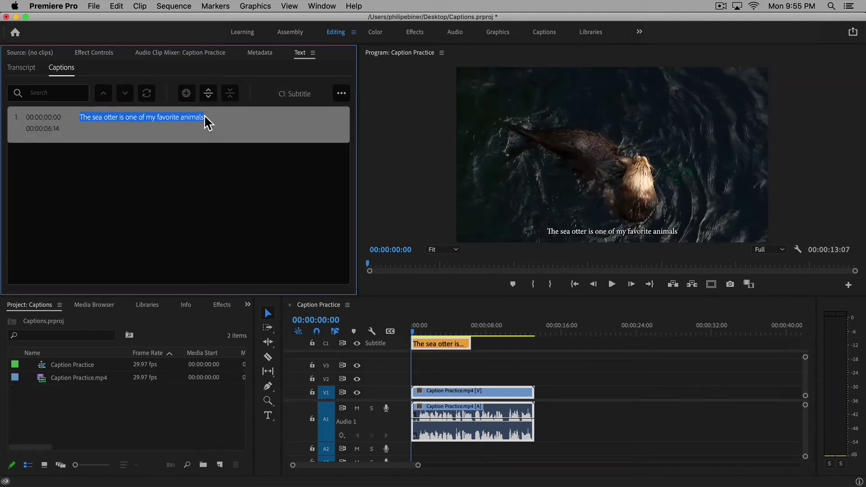
{"action": "left_click", "coordinate": [205, 118]}
{"action": "type", "text": "if not my fa"}
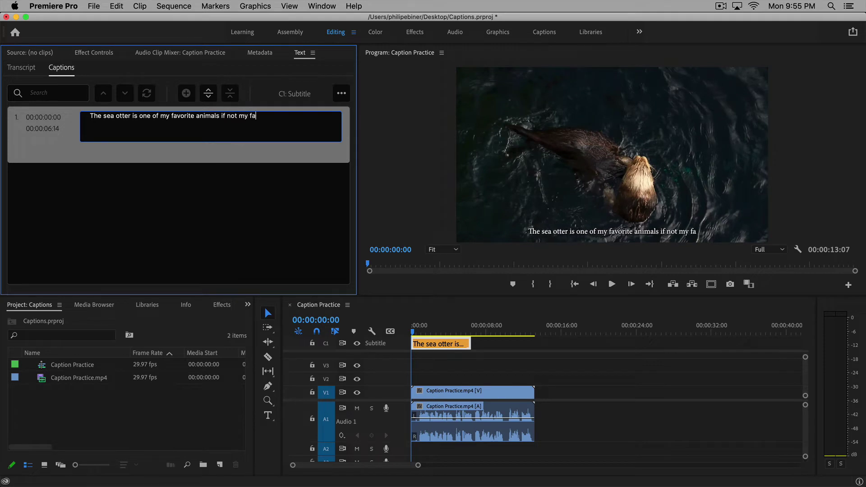
{"action": "type", "text": "vorite animal"}
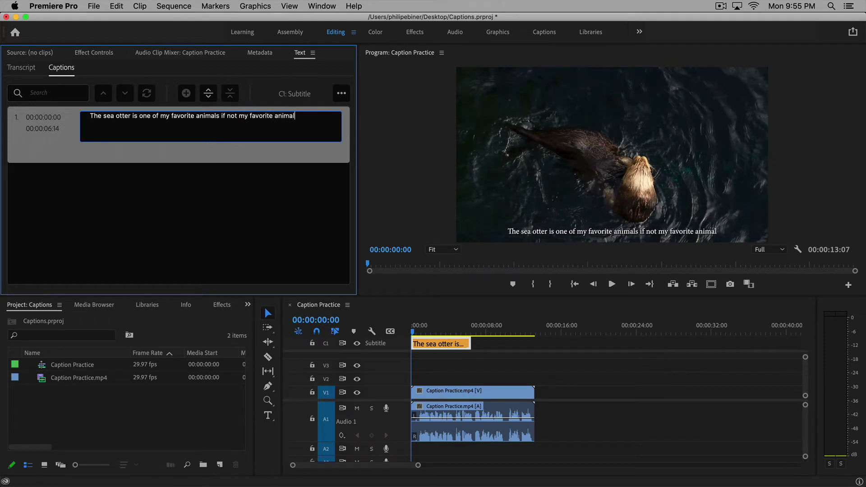
{"action": "type", "text": "."}
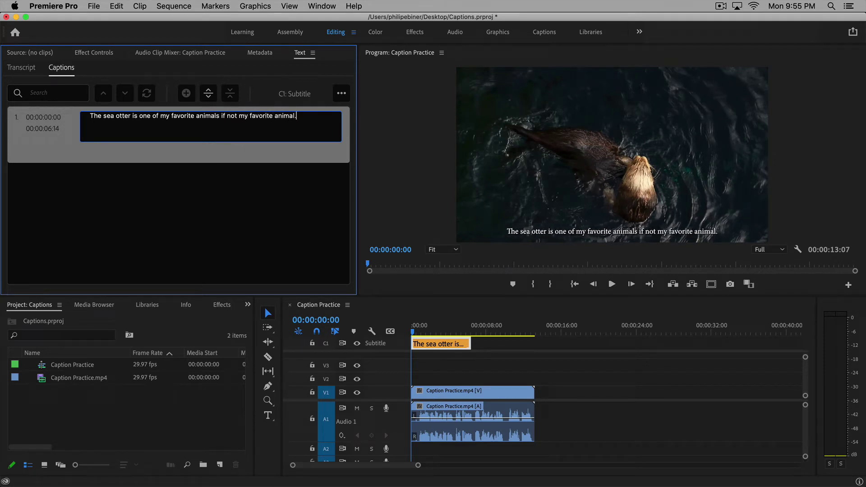
{"action": "left_click", "coordinate": [497, 360]}
{"action": "key", "text": "space"}
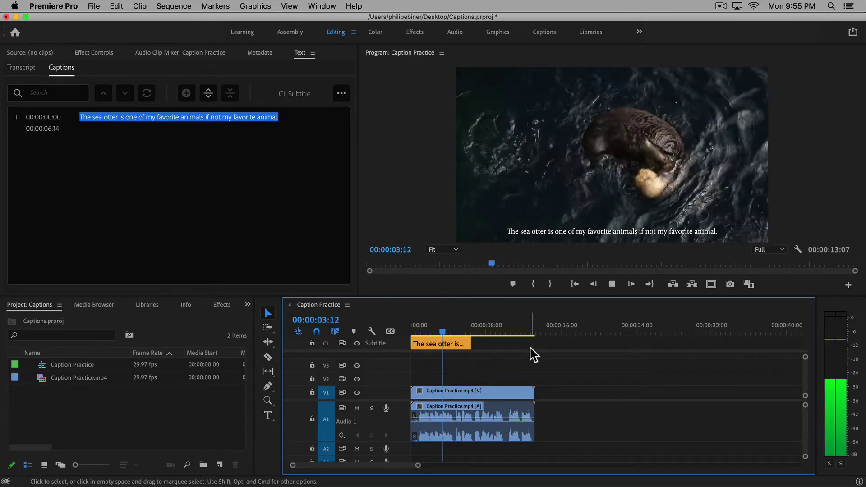
{"action": "key", "text": "space"}
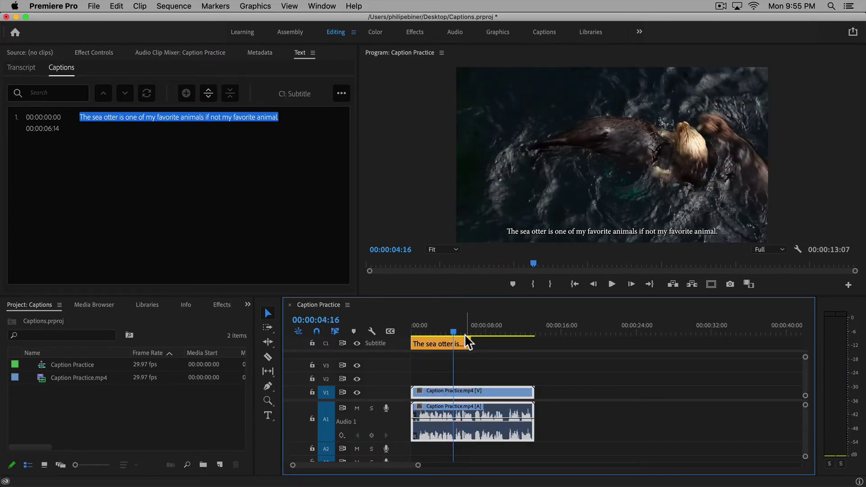
- Split the caption in two and delete the repeated opening phrase from the second one
{"action": "left_click", "coordinate": [208, 95]}
{"action": "double_click", "coordinate": [207, 157]}
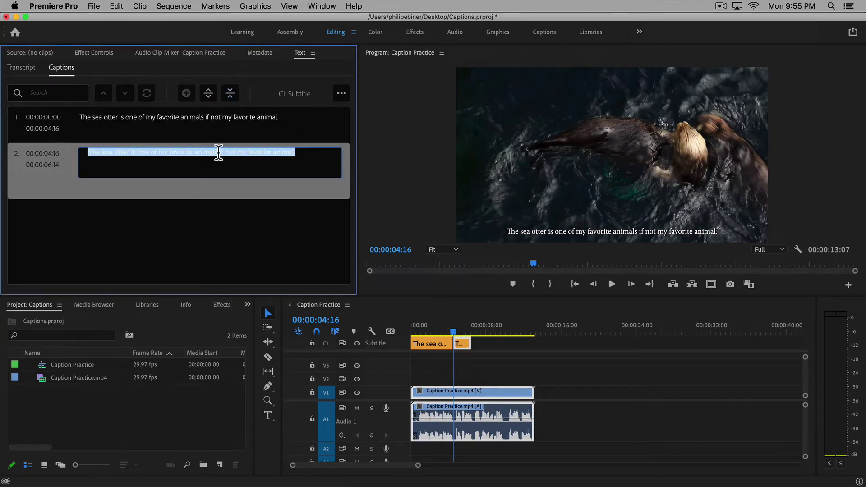
{"action": "left_click", "coordinate": [219, 153]}
{"action": "left_click_drag", "start_coordinate": [219, 152], "coordinate": [4, 135]}
{"action": "key", "text": "BackSpace"}
- Trim caption 1's trailing text, then select both captions and merge them
{"action": "double_click", "coordinate": [232, 117]}
{"action": "left_click", "coordinate": [225, 116]}
{"action": "left_click_drag", "start_coordinate": [217, 116], "coordinate": [344, 126]}
{"action": "key", "text": "BackSpace"}
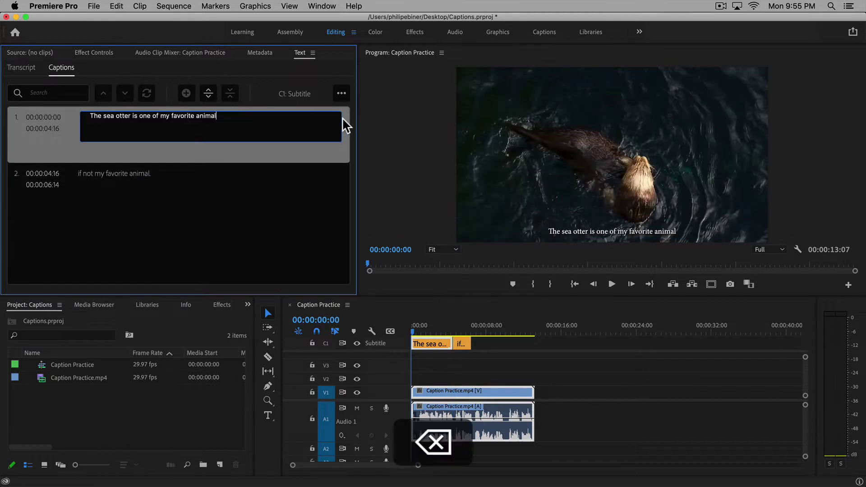
{"action": "type", "text": "s"}
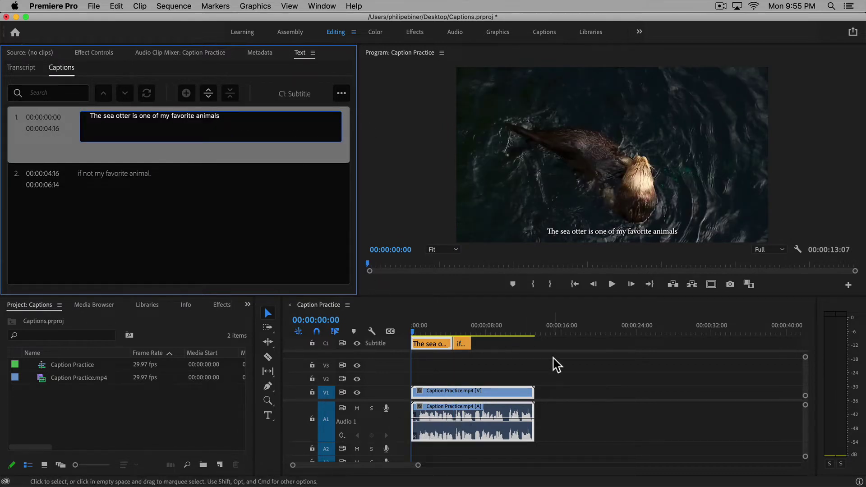
{"action": "left_click", "coordinate": [557, 358]}
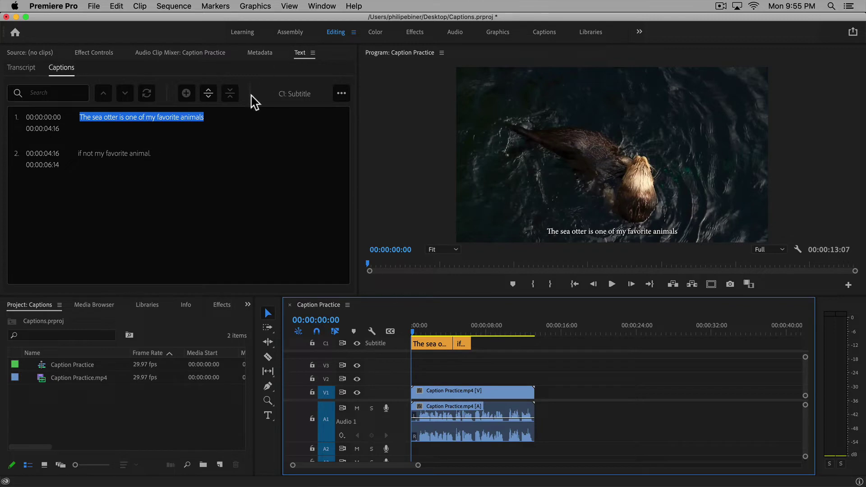
{"action": "left_click_drag", "start_coordinate": [508, 364], "coordinate": [411, 315]}
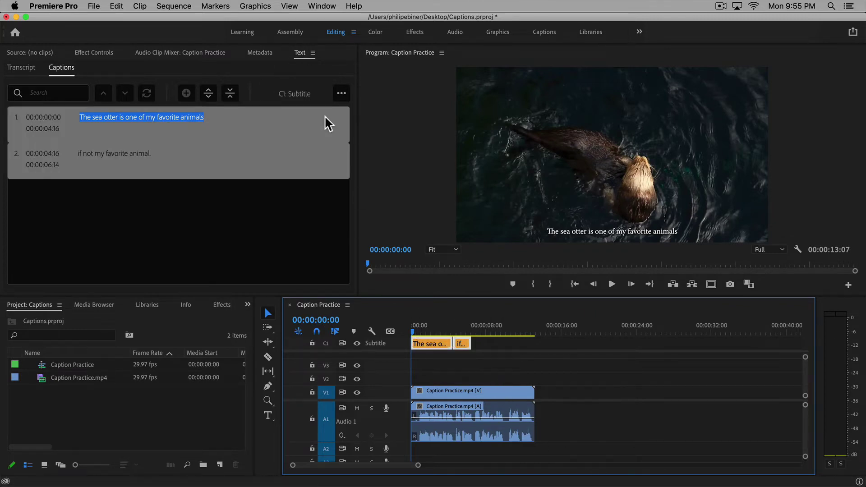
{"action": "left_click", "coordinate": [231, 93]}
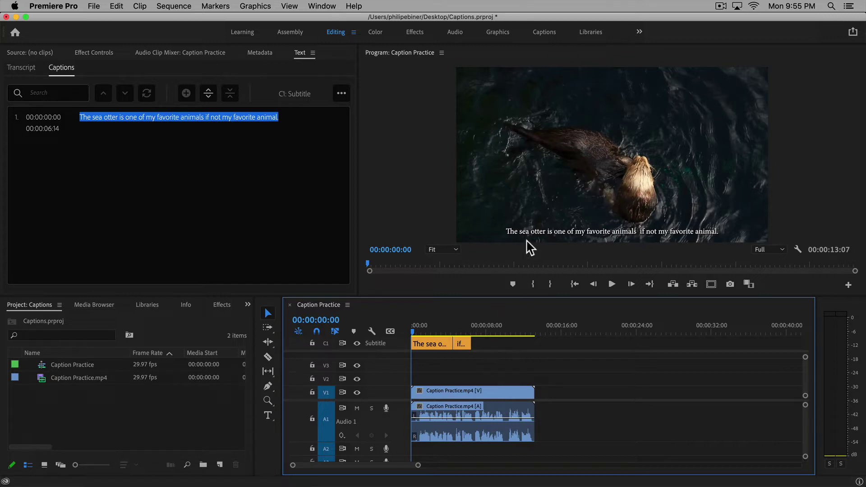
- Delete the C1 Subtitle track, then open and cancel Import captions from file
{"action": "left_click", "coordinate": [51, 70]}
{"action": "left_click", "coordinate": [341, 93]}
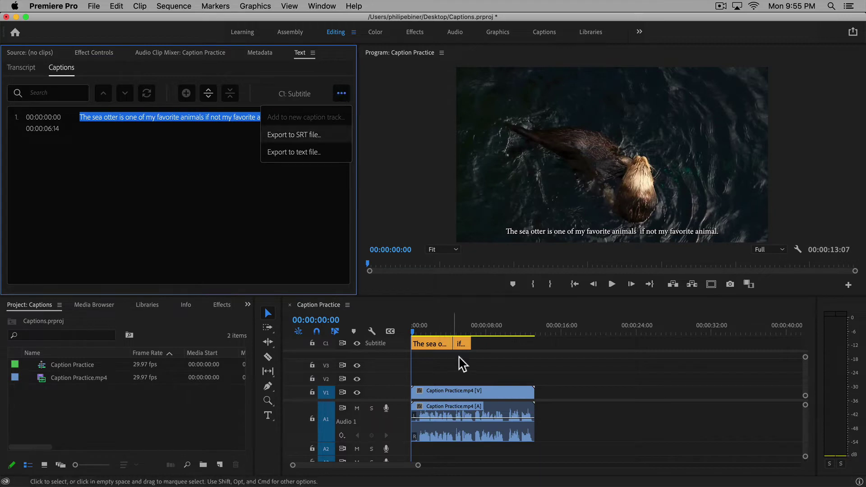
{"action": "left_click", "coordinate": [381, 356]}
{"action": "right_click", "coordinate": [394, 351]}
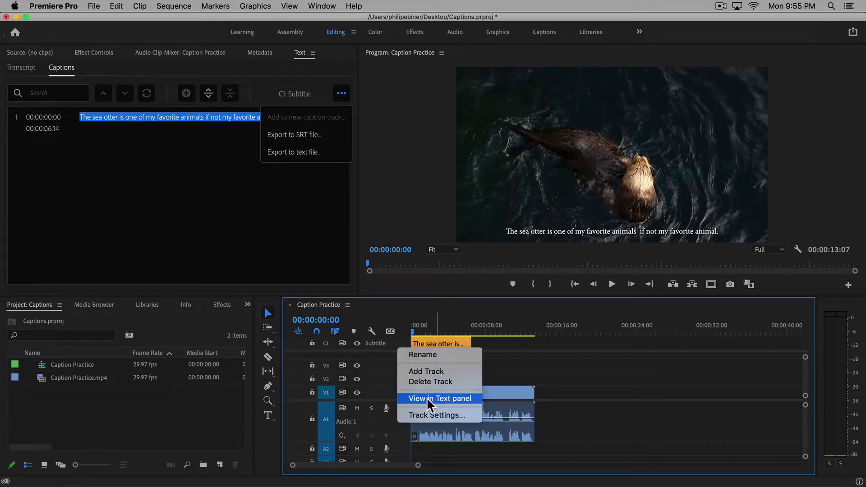
{"action": "left_click", "coordinate": [431, 381]}
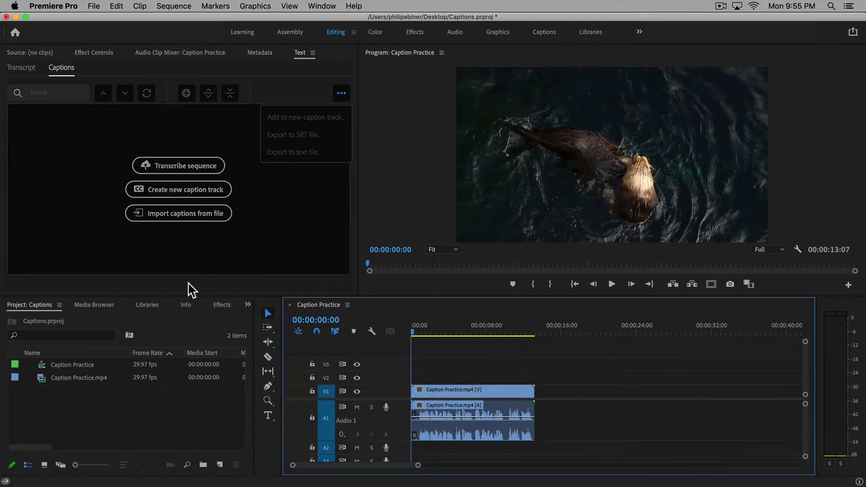
{"action": "left_click", "coordinate": [174, 220]}
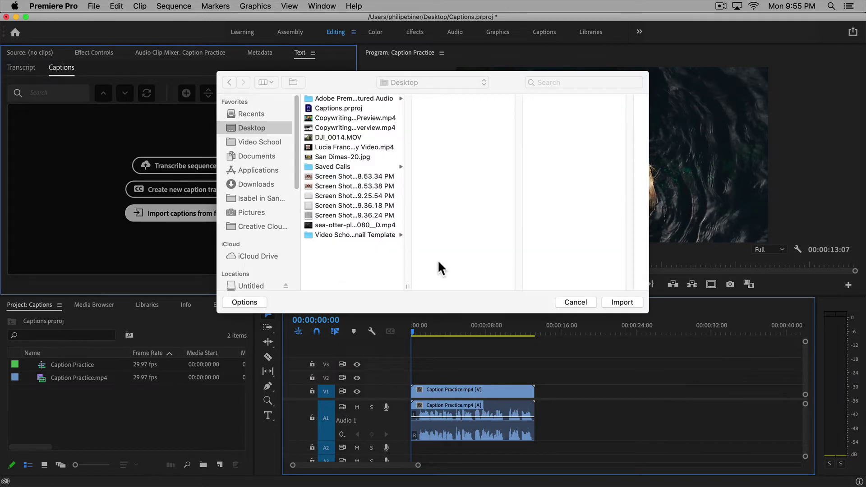
{"action": "left_click", "coordinate": [578, 301]}
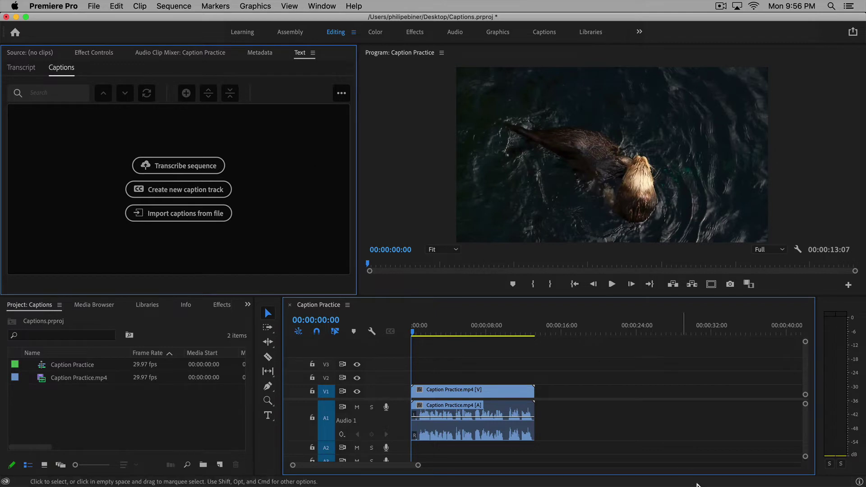
- Transcribe the sea otter sequence in English using only the Audio 1 track
{"action": "left_click", "coordinate": [615, 395]}
{"action": "left_click", "coordinate": [521, 392]}
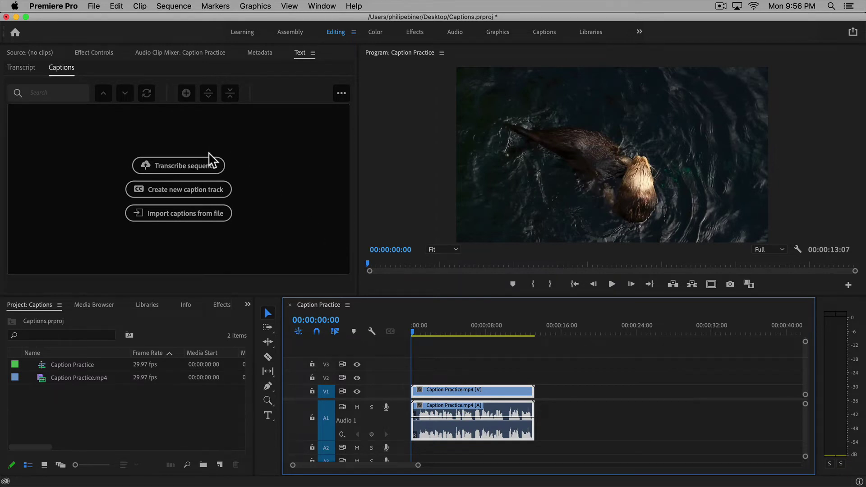
{"action": "left_click", "coordinate": [208, 168]}
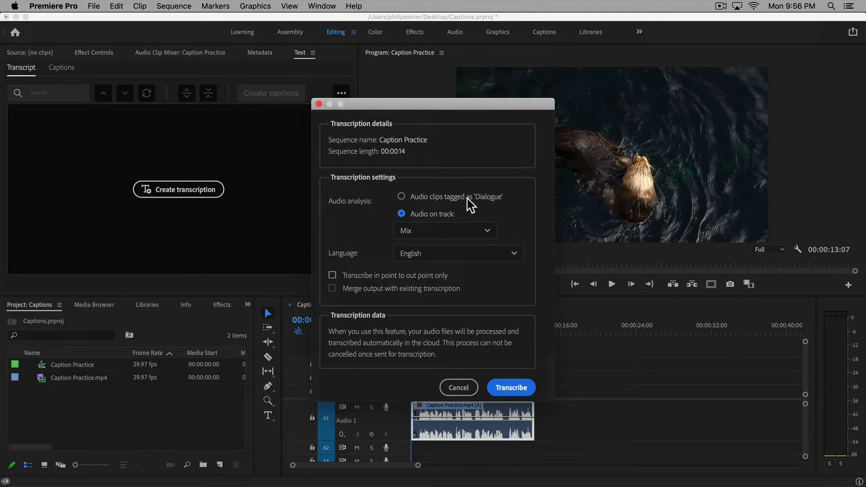
{"action": "left_click", "coordinate": [465, 230]}
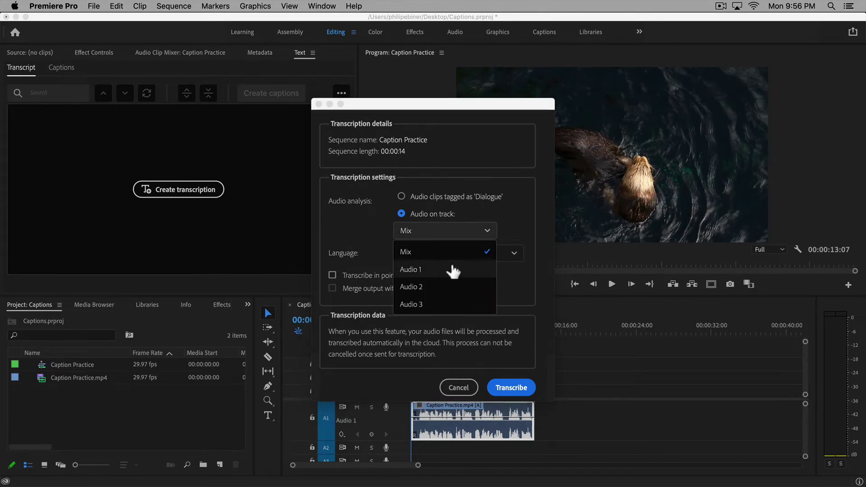
{"action": "left_click", "coordinate": [452, 269]}
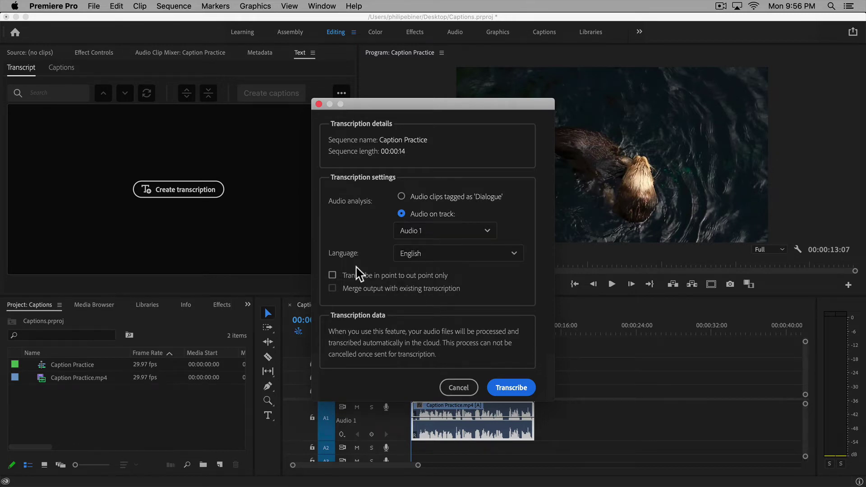
{"action": "left_click", "coordinate": [511, 388]}
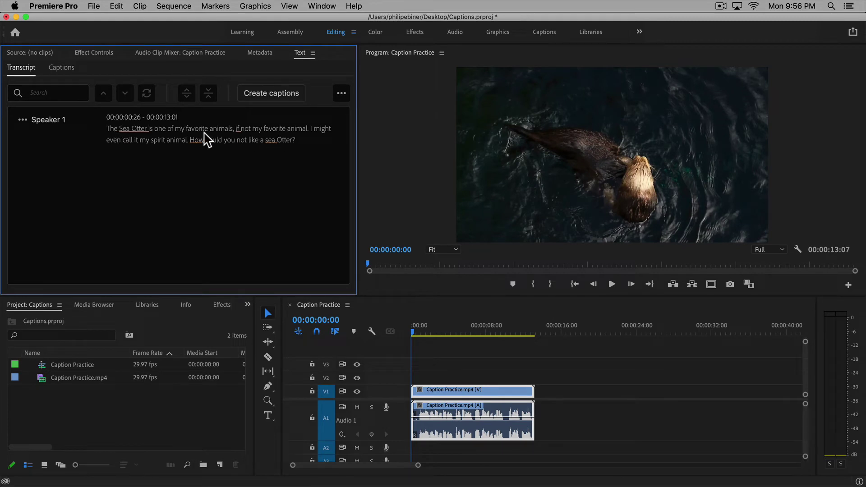
- Change 'Sea' and both 'Otter' words in the transcript to lowercase 'sea otter'
{"action": "left_click", "coordinate": [136, 131]}
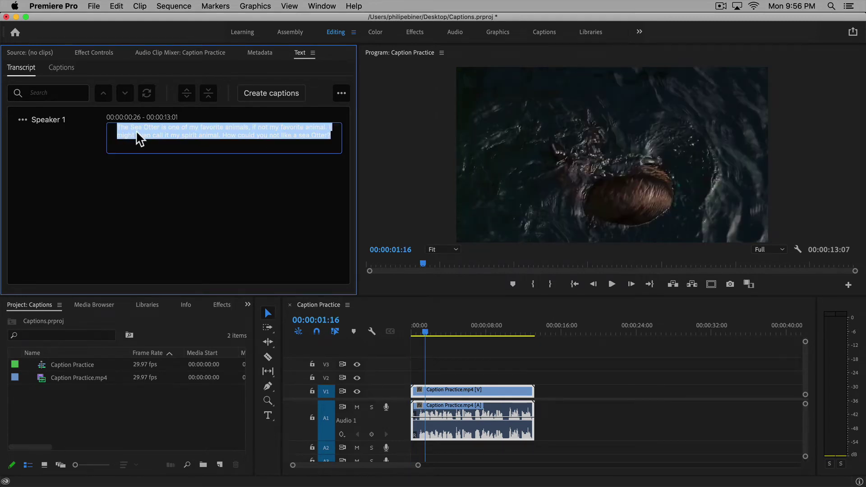
{"action": "left_click", "coordinate": [135, 129]}
{"action": "double_click", "coordinate": [136, 128]}
{"action": "key", "text": "BackSpace"}
{"action": "type", "text": "sea"}
{"action": "key", "text": "Right"}
{"action": "key", "text": "BackSpace"}
{"action": "type", "text": "o"}
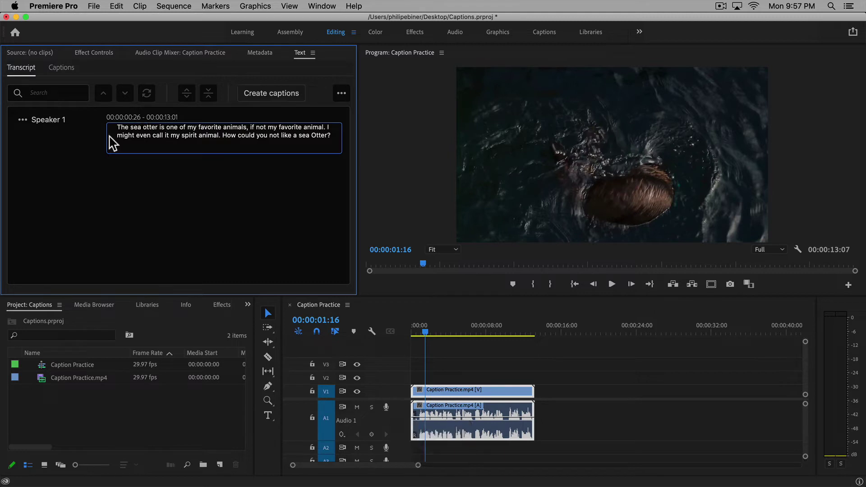
{"action": "key", "text": "Left"}
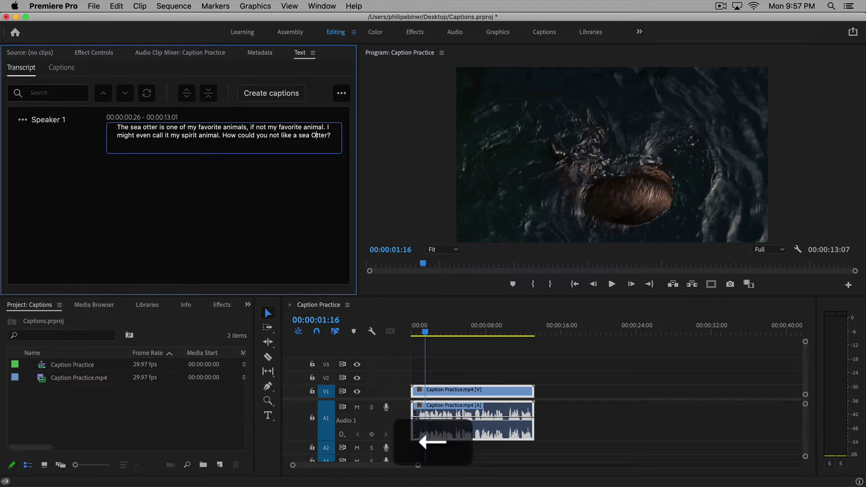
{"action": "key", "text": "BackSpace"}
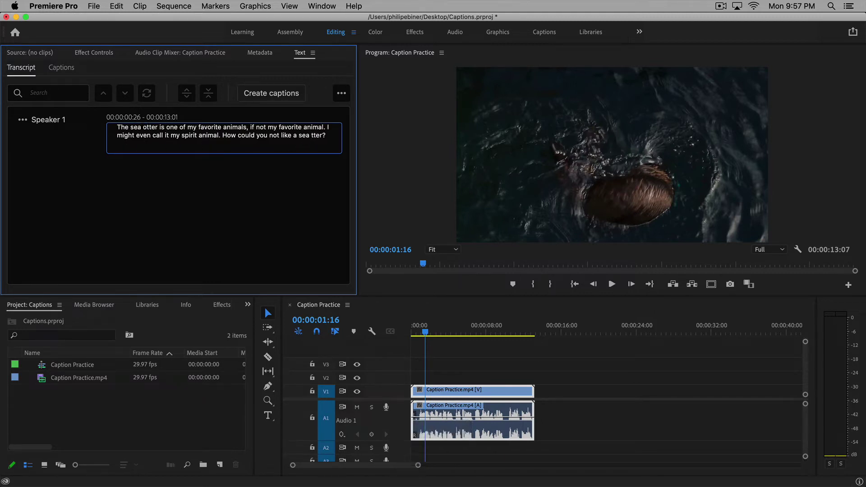
- Create Subtitle-format captions from the transcript
{"action": "left_click", "coordinate": [264, 165]}
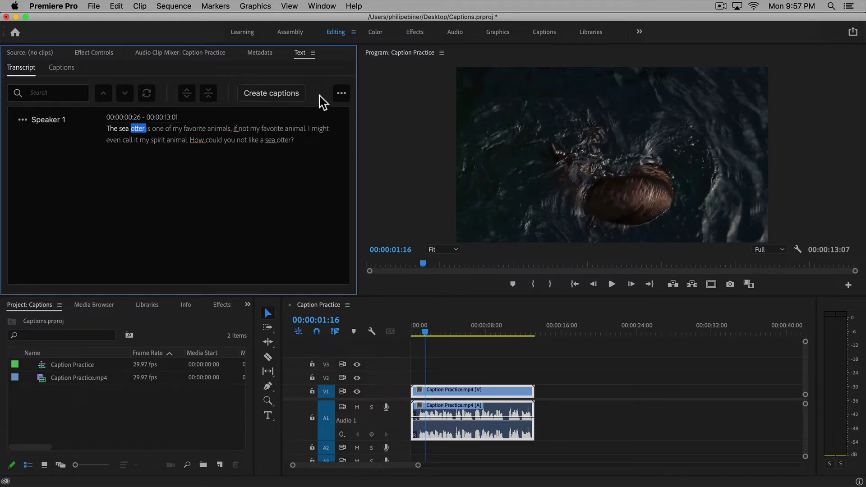
{"action": "left_click", "coordinate": [281, 96]}
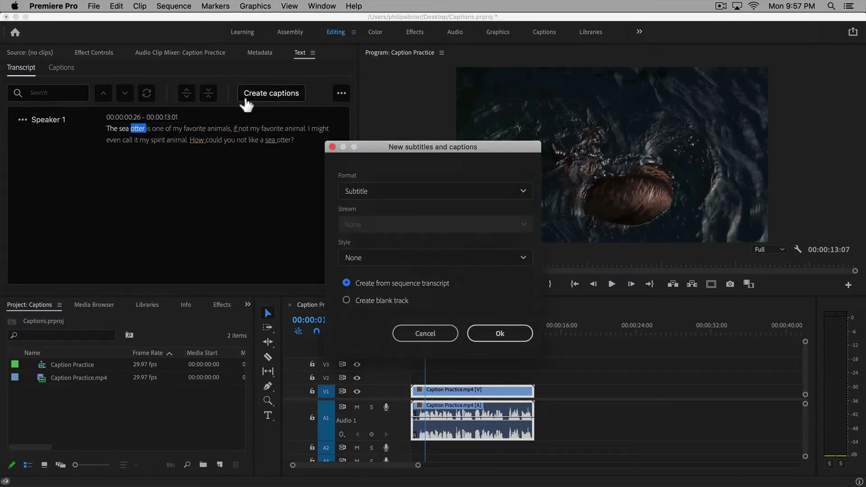
{"action": "left_click", "coordinate": [373, 191]}
{"action": "left_click", "coordinate": [451, 191]}
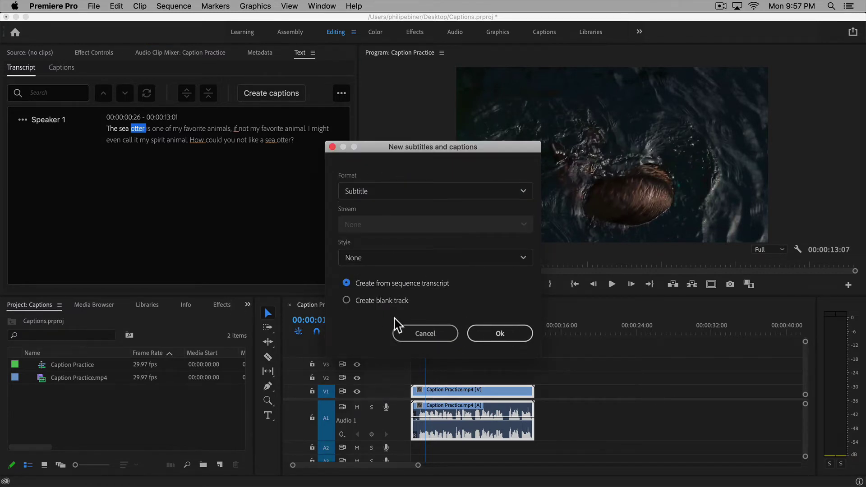
{"action": "left_click", "coordinate": [500, 333]}
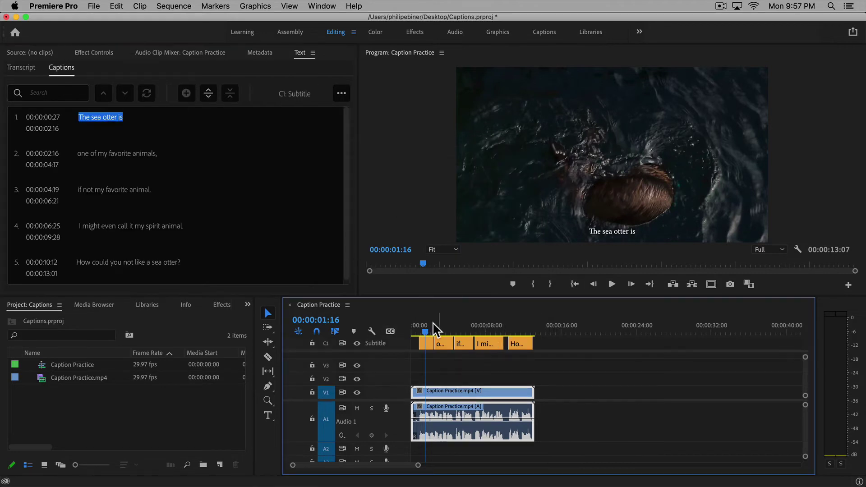
- Play the sequence from the start to preview the captions, then select all C1 caption clips
{"action": "left_click", "coordinate": [414, 329]}
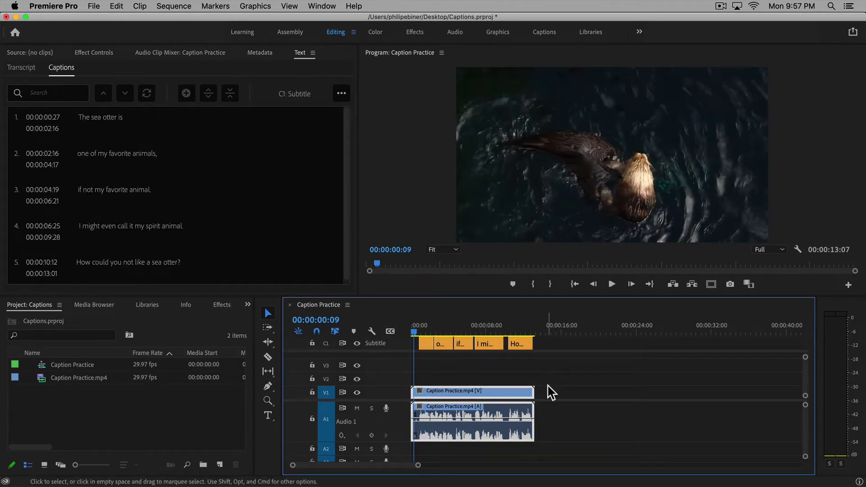
{"action": "key", "text": "space"}
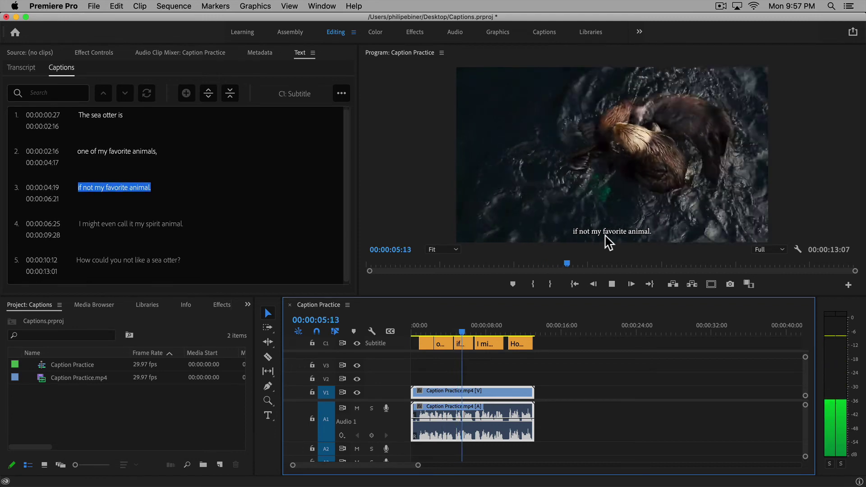
{"action": "key", "text": "space"}
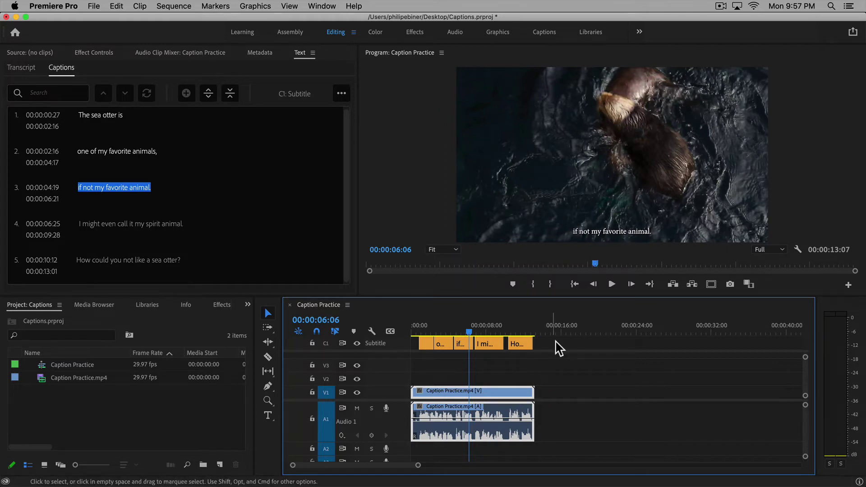
{"action": "left_click_drag", "start_coordinate": [559, 349], "coordinate": [422, 337]}
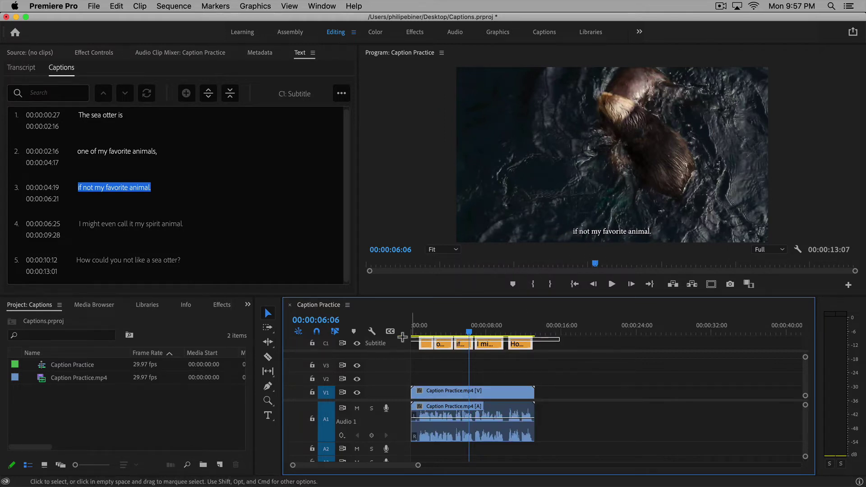
{"action": "left_click_drag", "start_coordinate": [574, 359], "coordinate": [386, 334]}
- In Essential Graphics' Edit tab, raise the subtitle font size from 48 to 79
{"action": "left_click", "coordinate": [334, 6]}
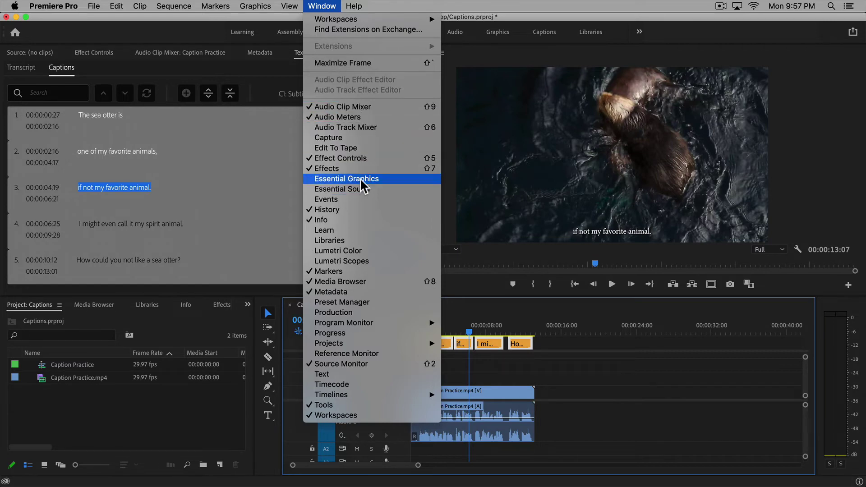
{"action": "left_click", "coordinate": [356, 179]}
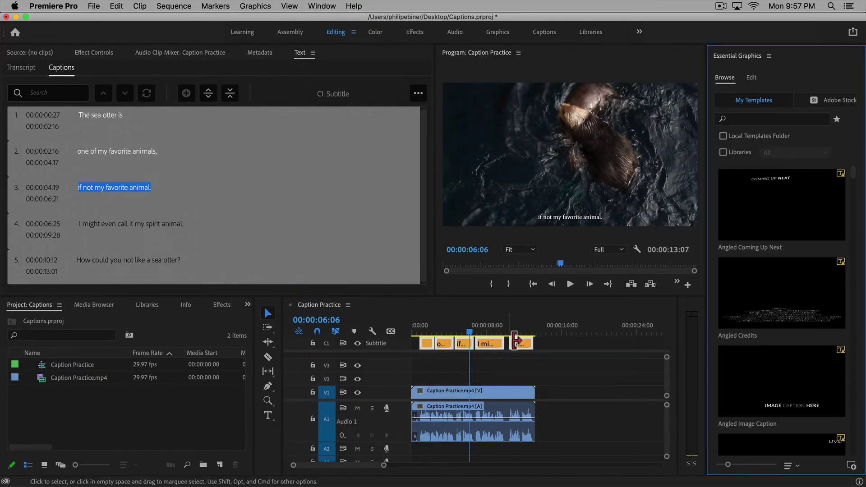
{"action": "left_click", "coordinate": [754, 79]}
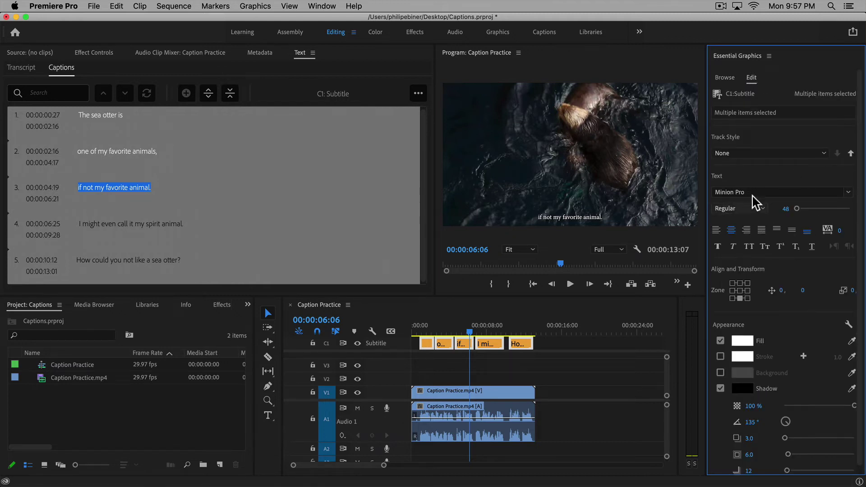
{"action": "left_click_drag", "start_coordinate": [796, 209], "coordinate": [798, 210]}
- Try other X positions and alignment zones, then leave the subtitles at X 0, bottom centre
{"action": "left_click_drag", "start_coordinate": [781, 290], "coordinate": [795, 298]}
{"action": "left_click", "coordinate": [781, 291]}
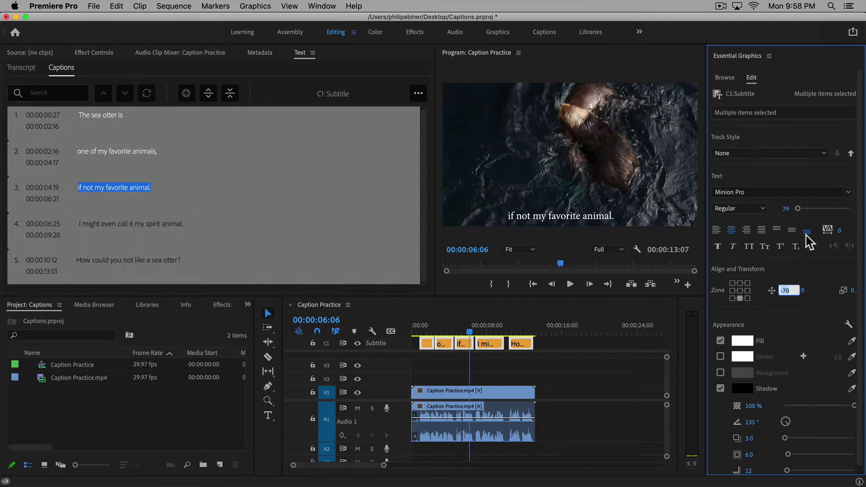
{"action": "type", "text": "0"}
{"action": "key", "text": "Return"}
{"action": "left_click", "coordinate": [740, 291]}
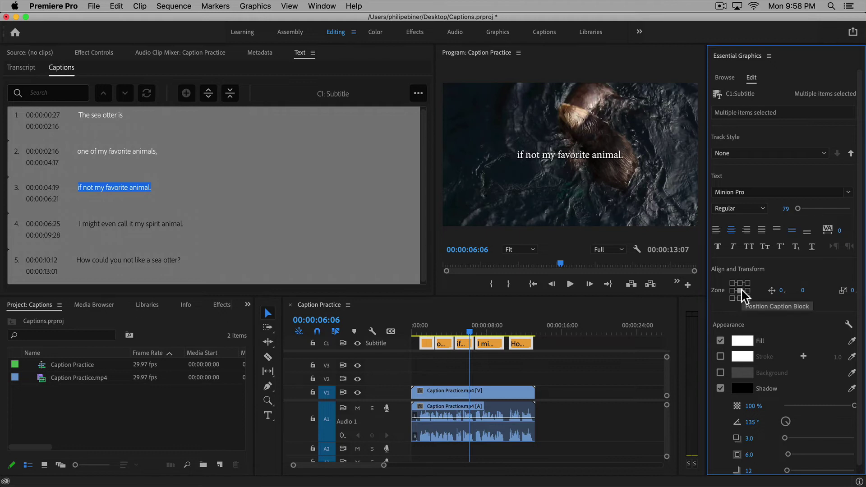
{"action": "left_click", "coordinate": [739, 284]}
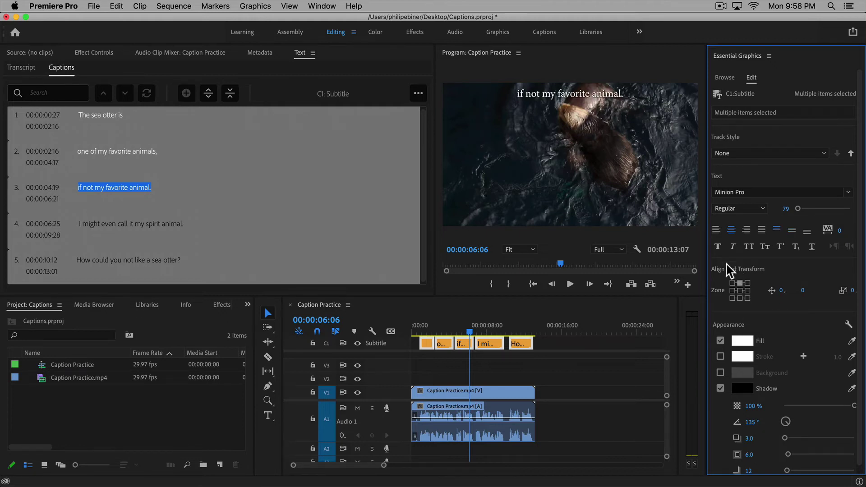
{"action": "left_click", "coordinate": [742, 299]}
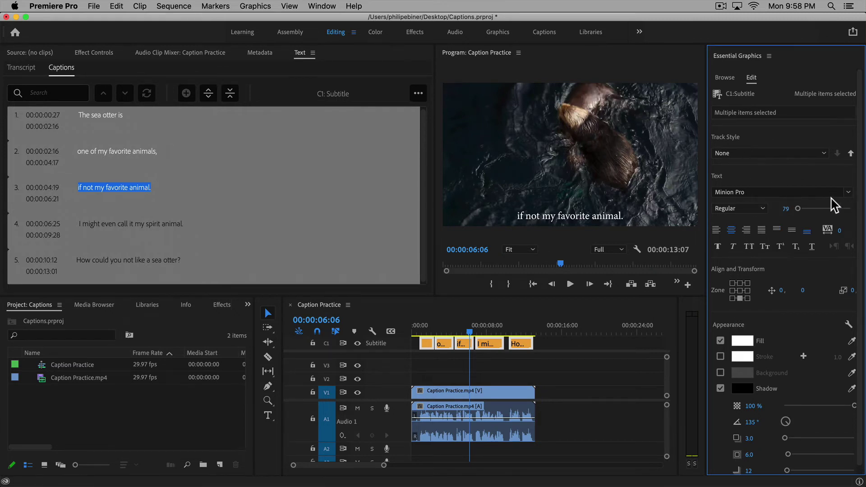
{"action": "scroll", "coordinate": [812, 273], "scroll_direction": "down", "scroll_amount": 1}
{"action": "scroll", "coordinate": [805, 188], "scroll_direction": "up", "scroll_amount": 1}
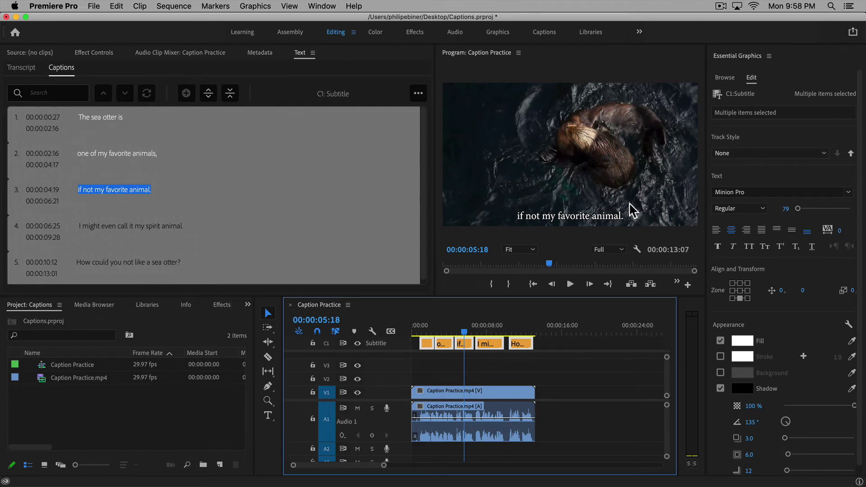
- Save the caption formatting as a new track style named 'Captions Style 1'
{"action": "left_click", "coordinate": [767, 153]}
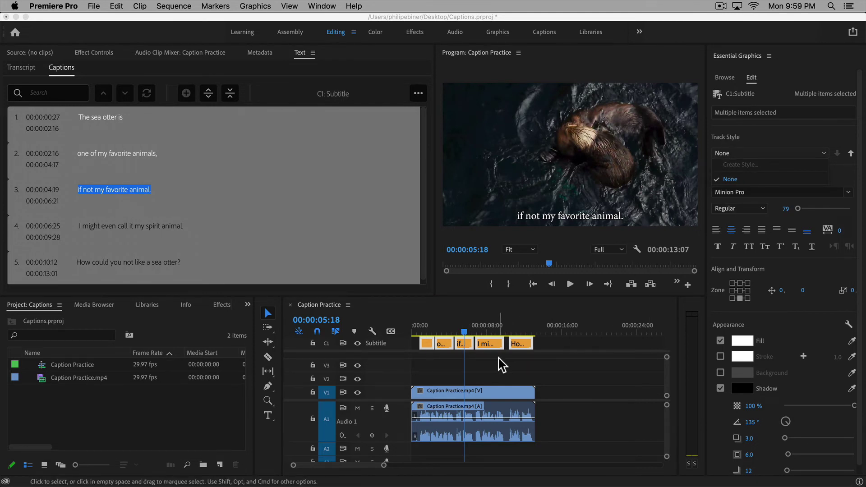
{"action": "left_click", "coordinate": [466, 348]}
{"action": "left_click", "coordinate": [466, 351]}
{"action": "left_click", "coordinate": [772, 154]}
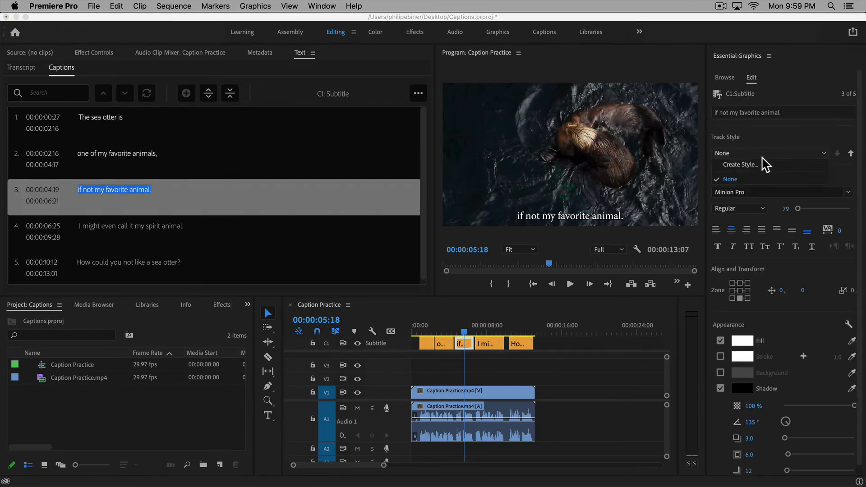
{"action": "left_click", "coordinate": [751, 166]}
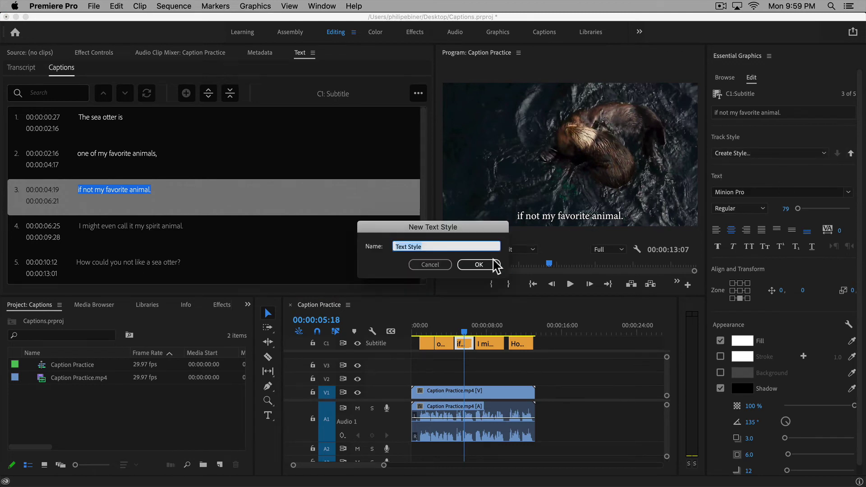
{"action": "type", "text": "Captions Styl"}
{"action": "key", "text": "Return"}
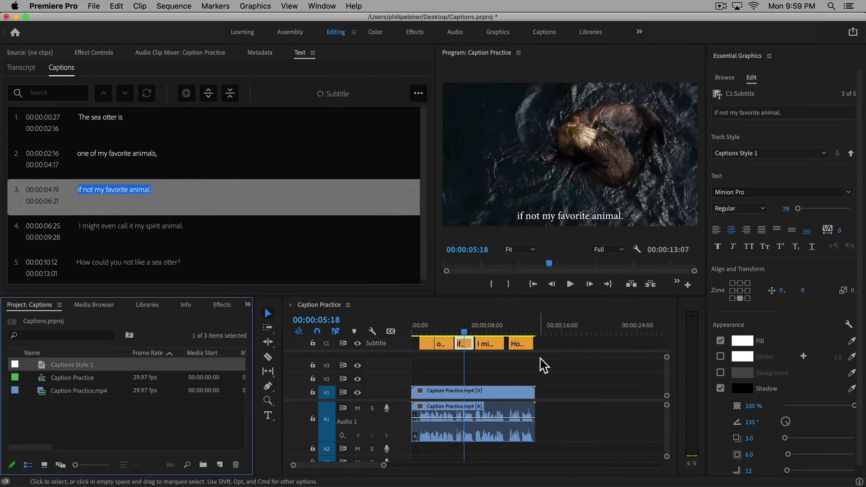
{"action": "left_click", "coordinate": [567, 358]}
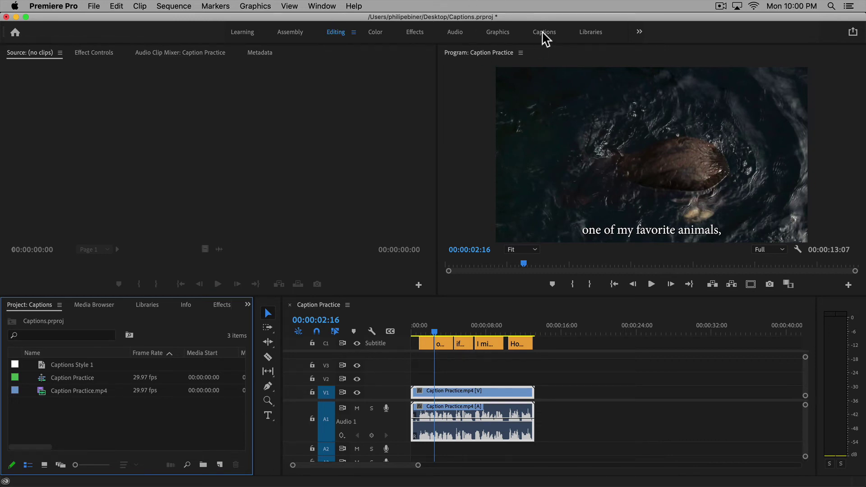
- Switch to the Captions workspace and glance at the caption list's extra options menu
{"action": "left_click", "coordinate": [544, 31]}
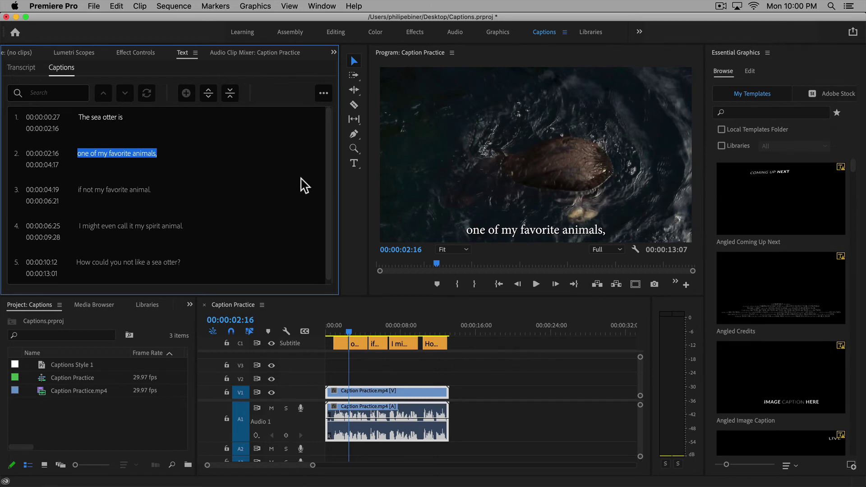
{"action": "left_click", "coordinate": [323, 93]}
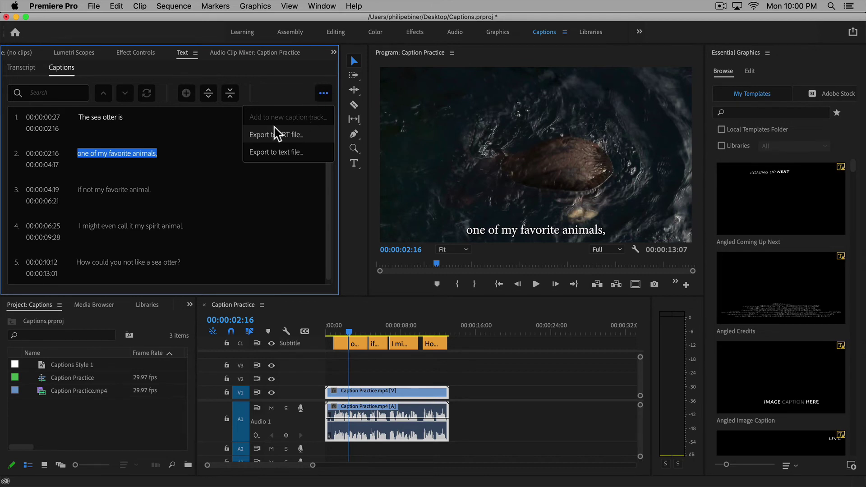
{"action": "left_click", "coordinate": [297, 82]}
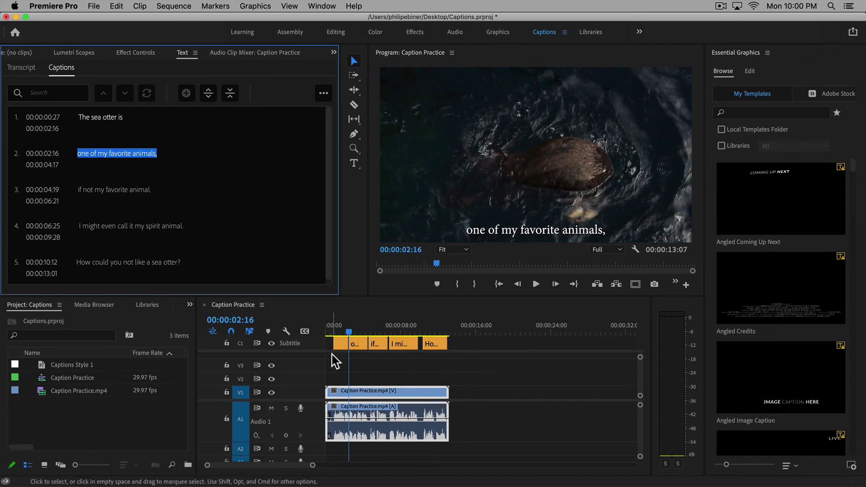
- In the sequence's export settings, keep captions burned into the video, then cancel the export
{"action": "left_click", "coordinate": [498, 381]}
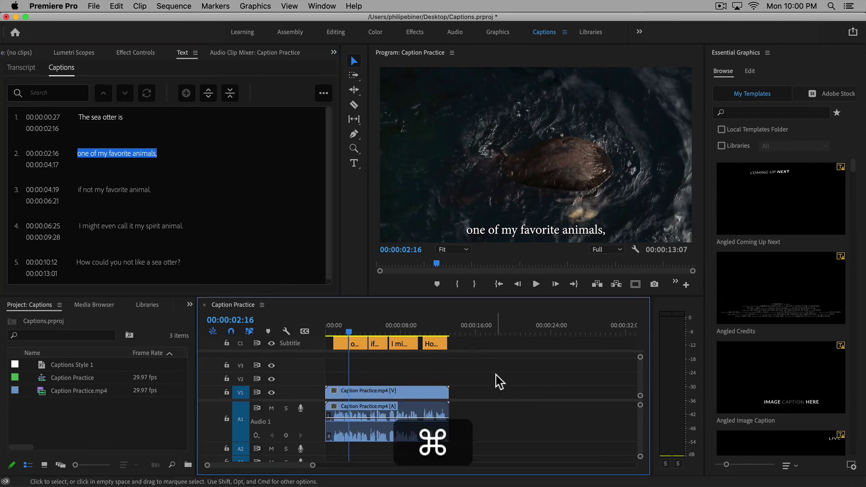
{"action": "key", "text": "super+m"}
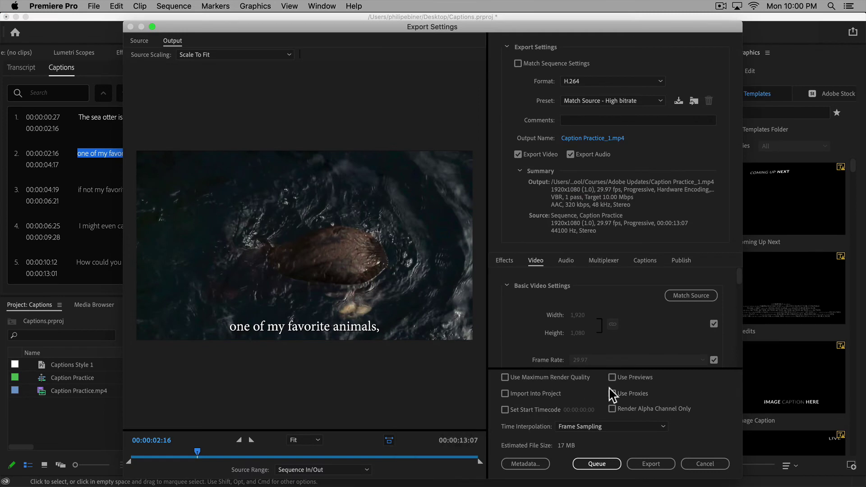
{"action": "left_click", "coordinate": [645, 261]}
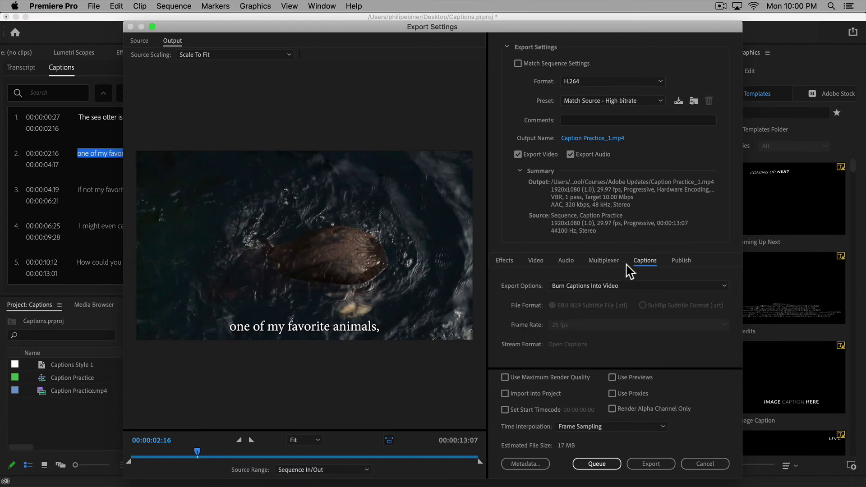
{"action": "left_click", "coordinate": [582, 286]}
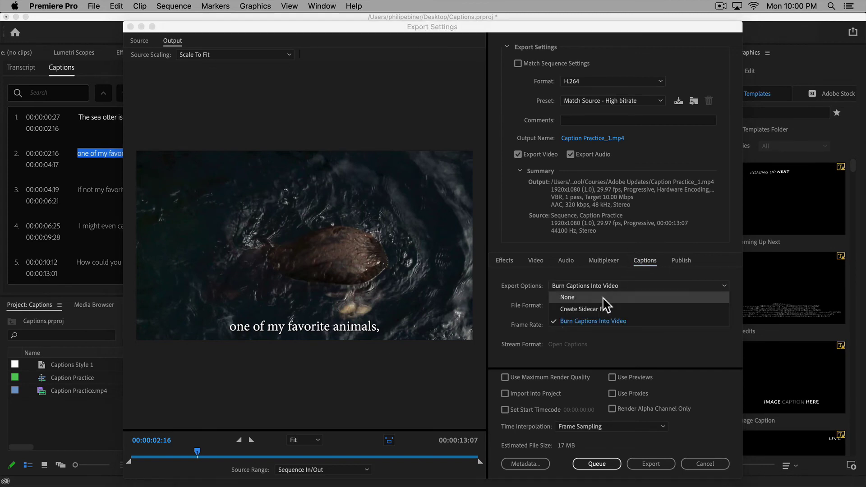
{"action": "left_click", "coordinate": [641, 346]}
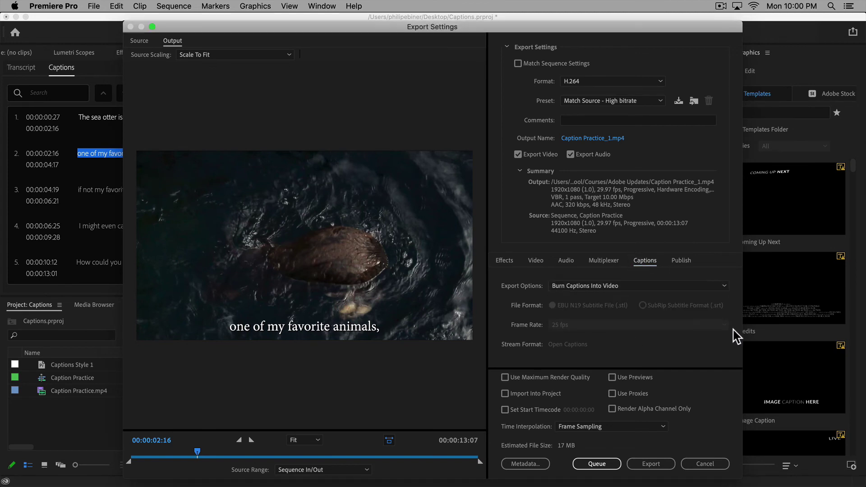
{"action": "left_click", "coordinate": [704, 463]}
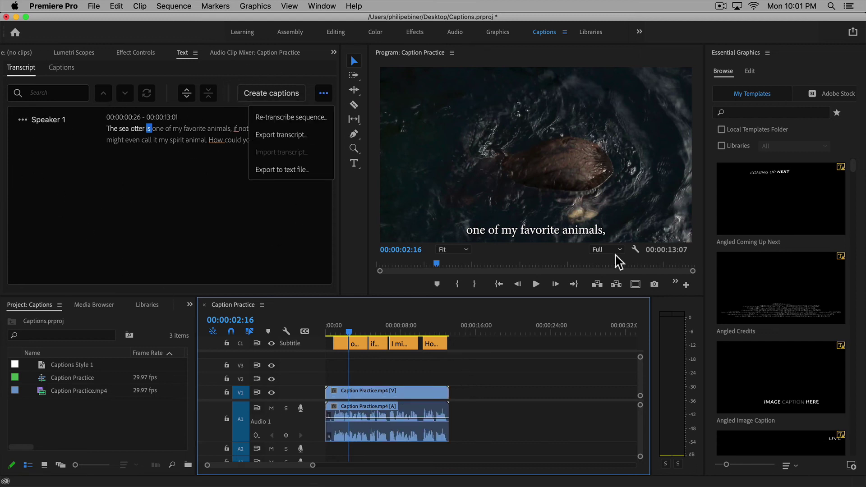
- Reopen the Transcript's options menu to show re-transcribe and Export to text file choices
{"action": "left_click", "coordinate": [208, 179]}
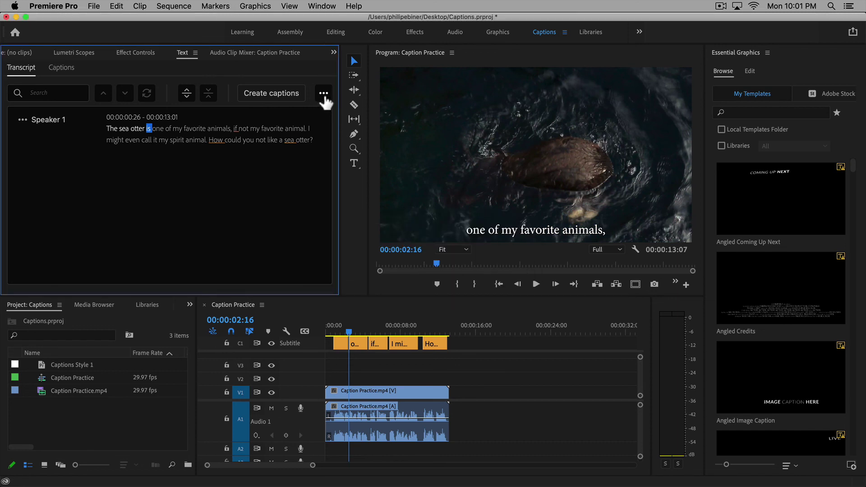
{"action": "left_click", "coordinate": [323, 93]}
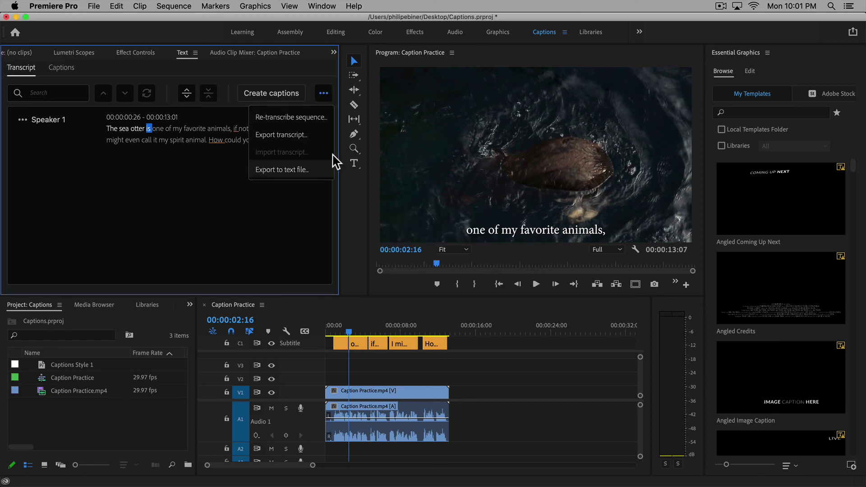
{"action": "left_click", "coordinate": [161, 156]}
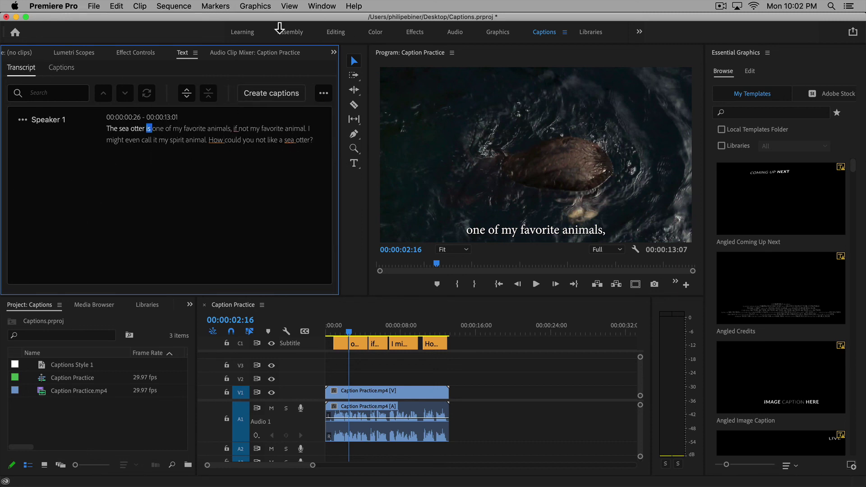
{"action": "left_click", "coordinate": [323, 93]}
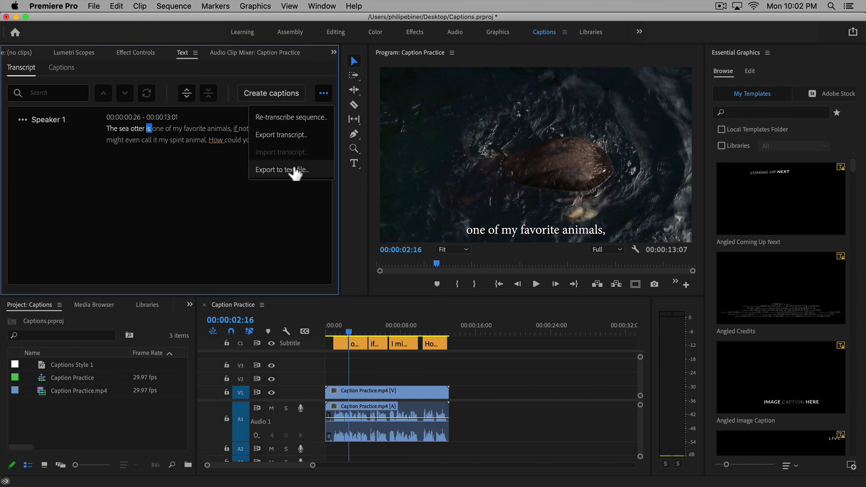